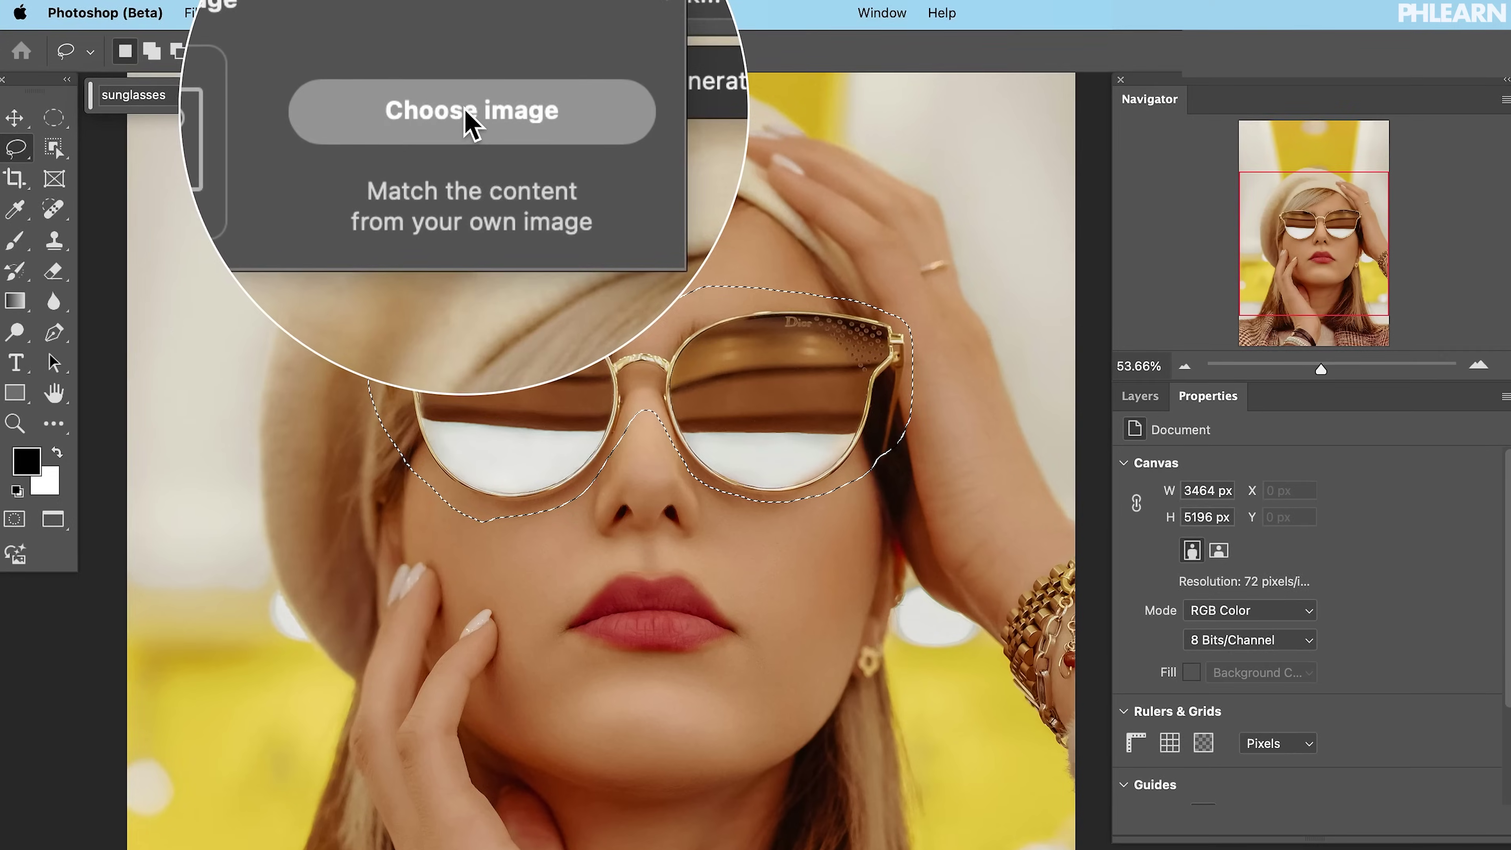
Choose Sunglasses 01.jpeg as the Generative Fill reference image and generate the replacement sunglasses
click(475, 111)
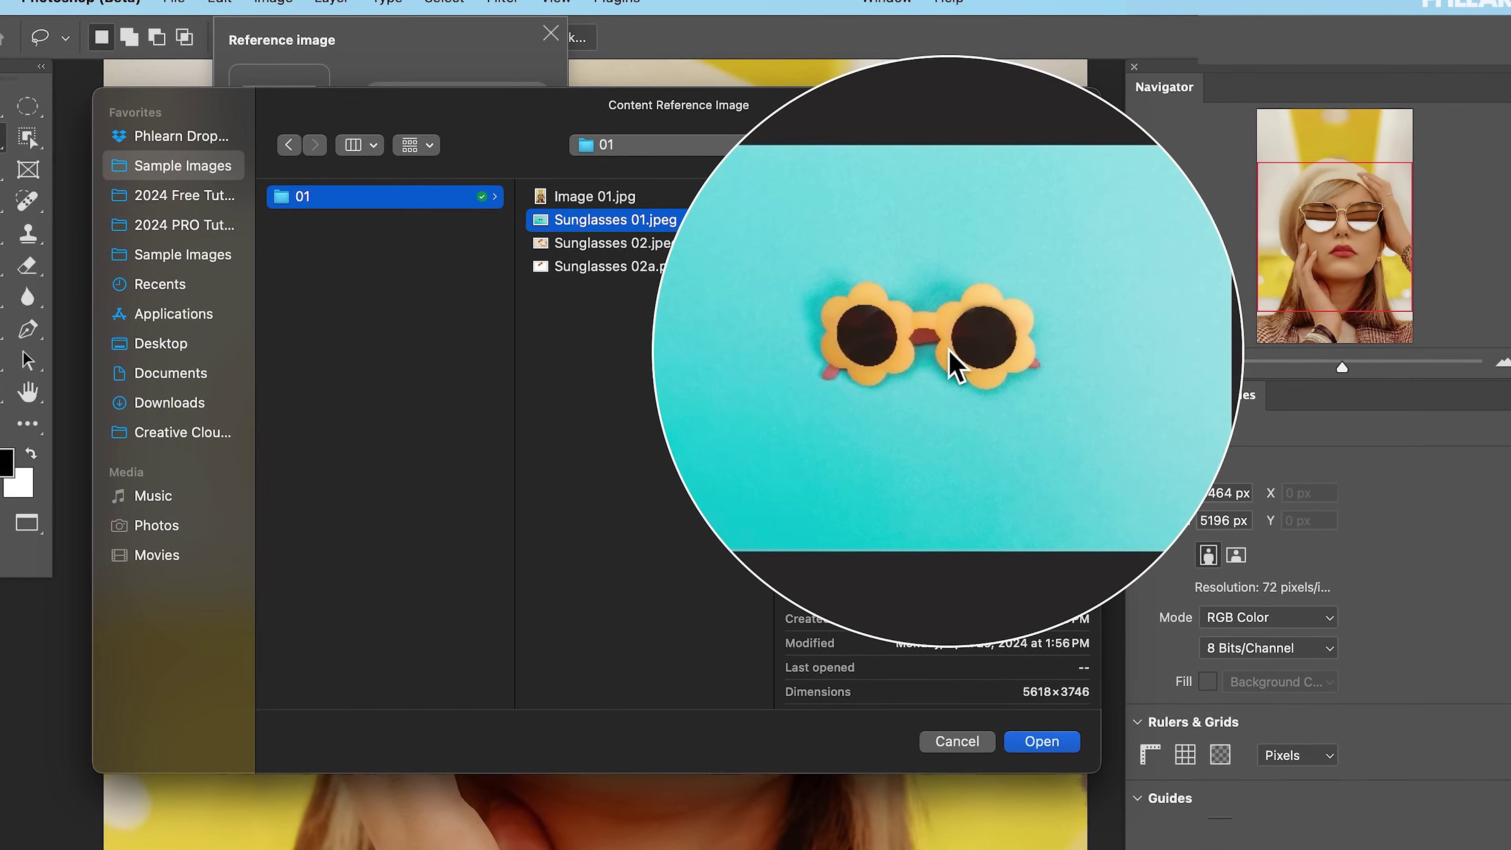
click(1040, 747)
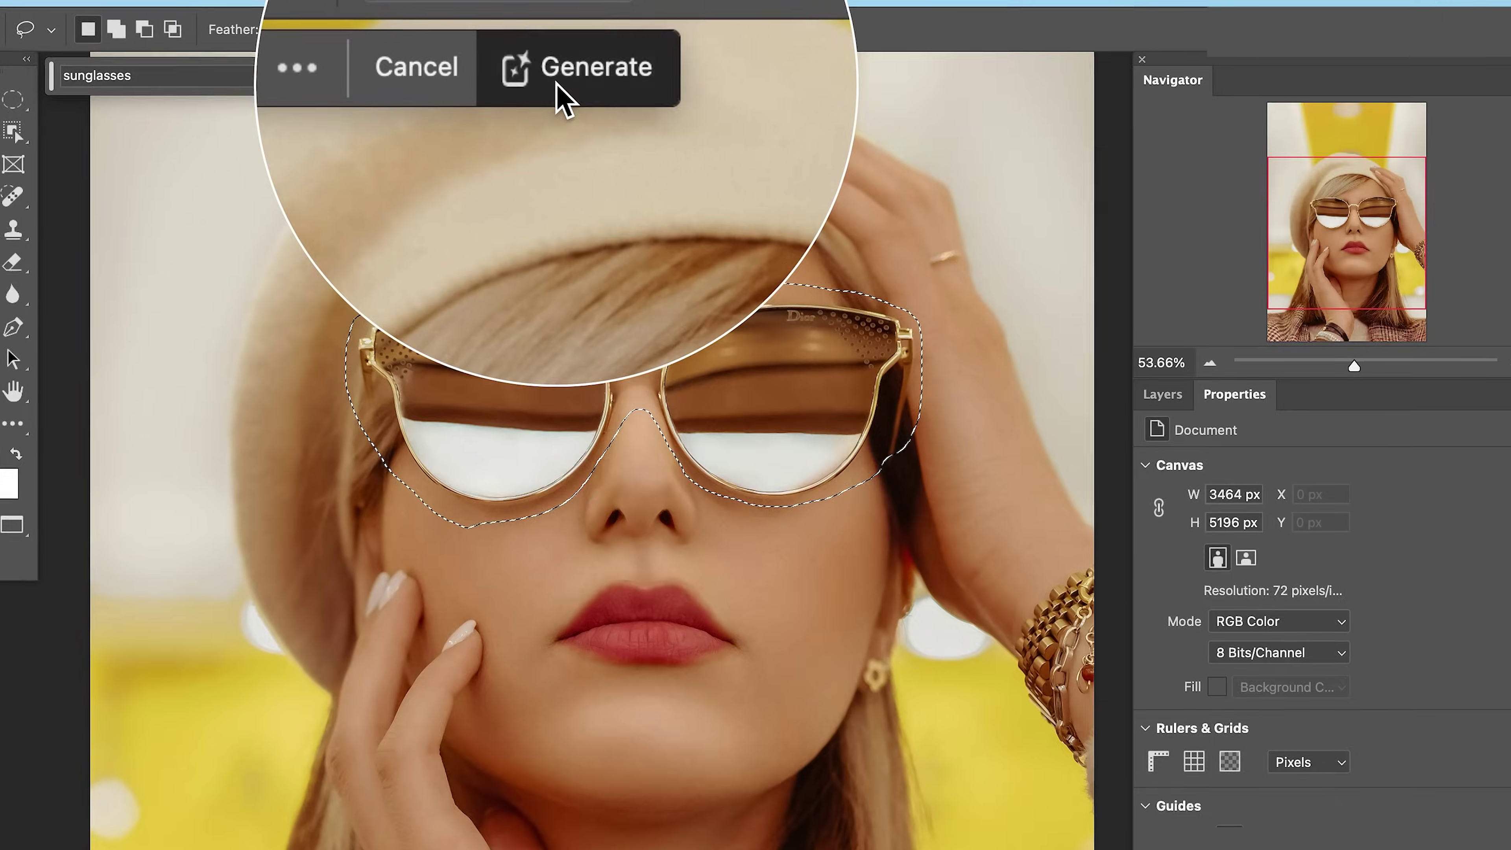
click(560, 90)
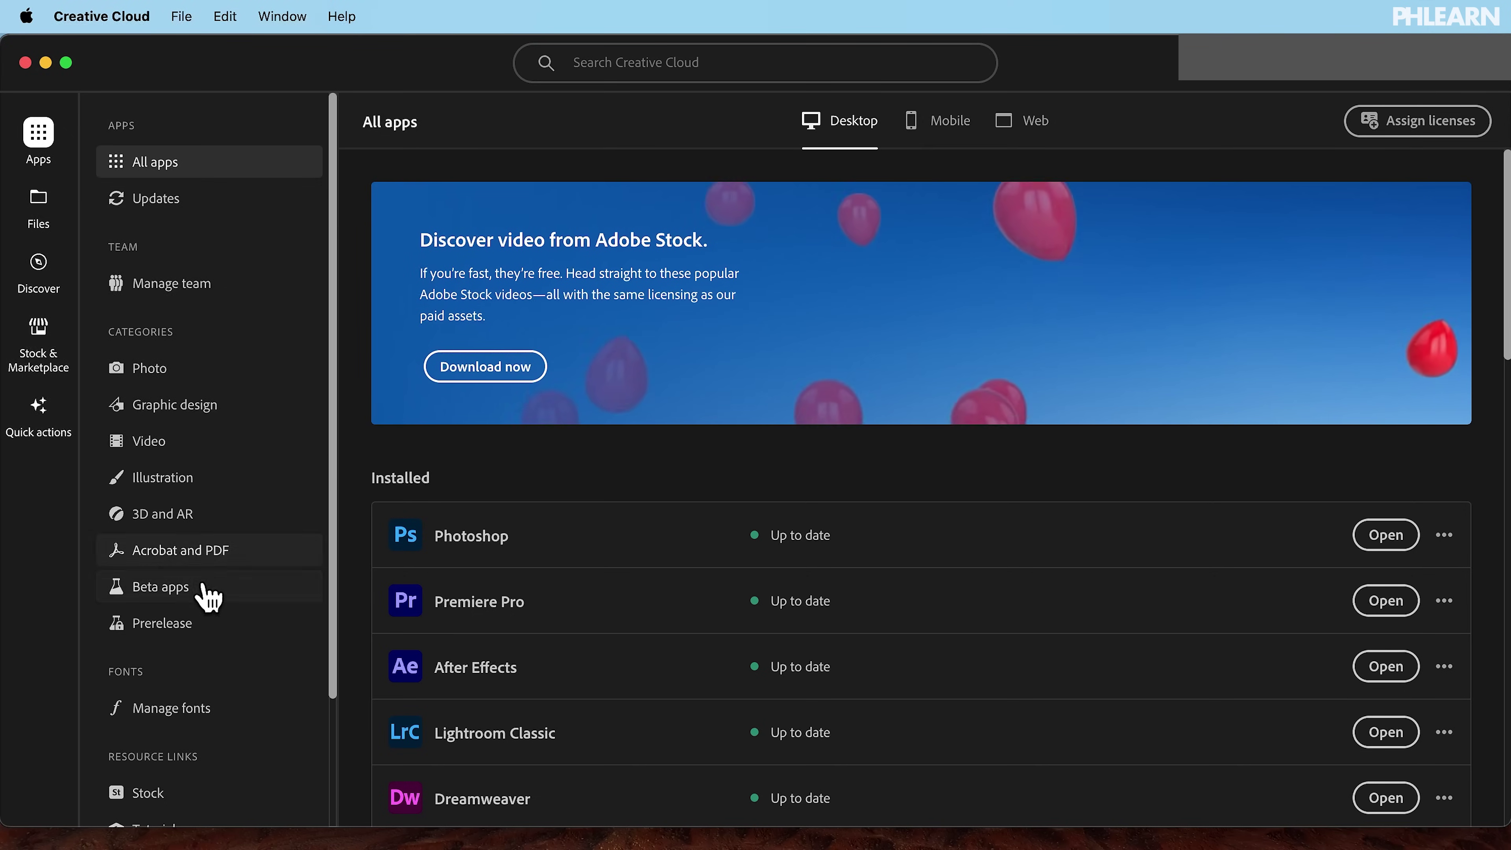
Show the Beta apps category in the Creative Cloud sidebar
click(205, 588)
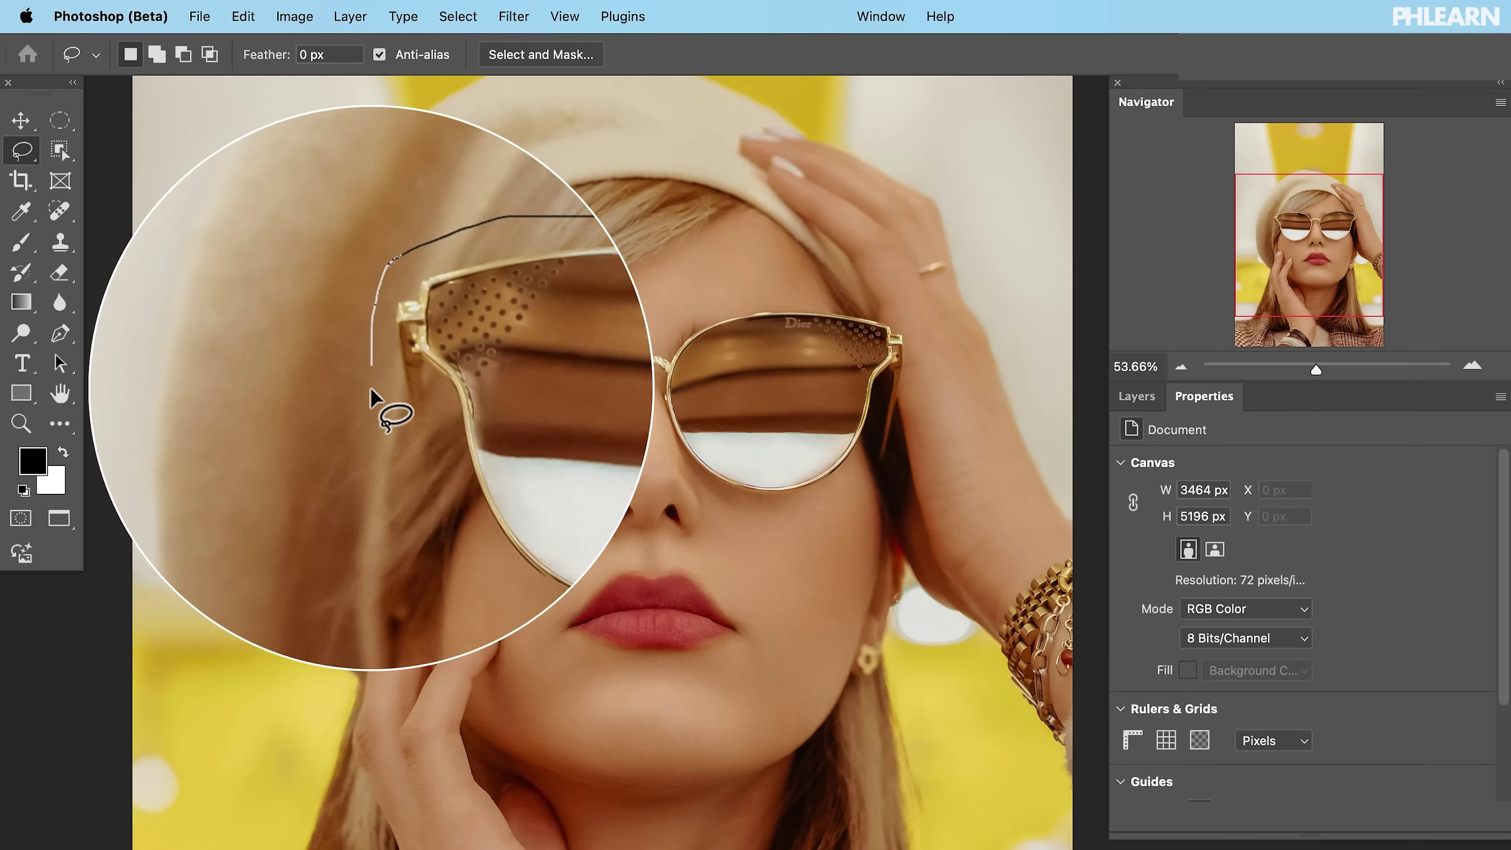
drag(371, 398, 442, 496)
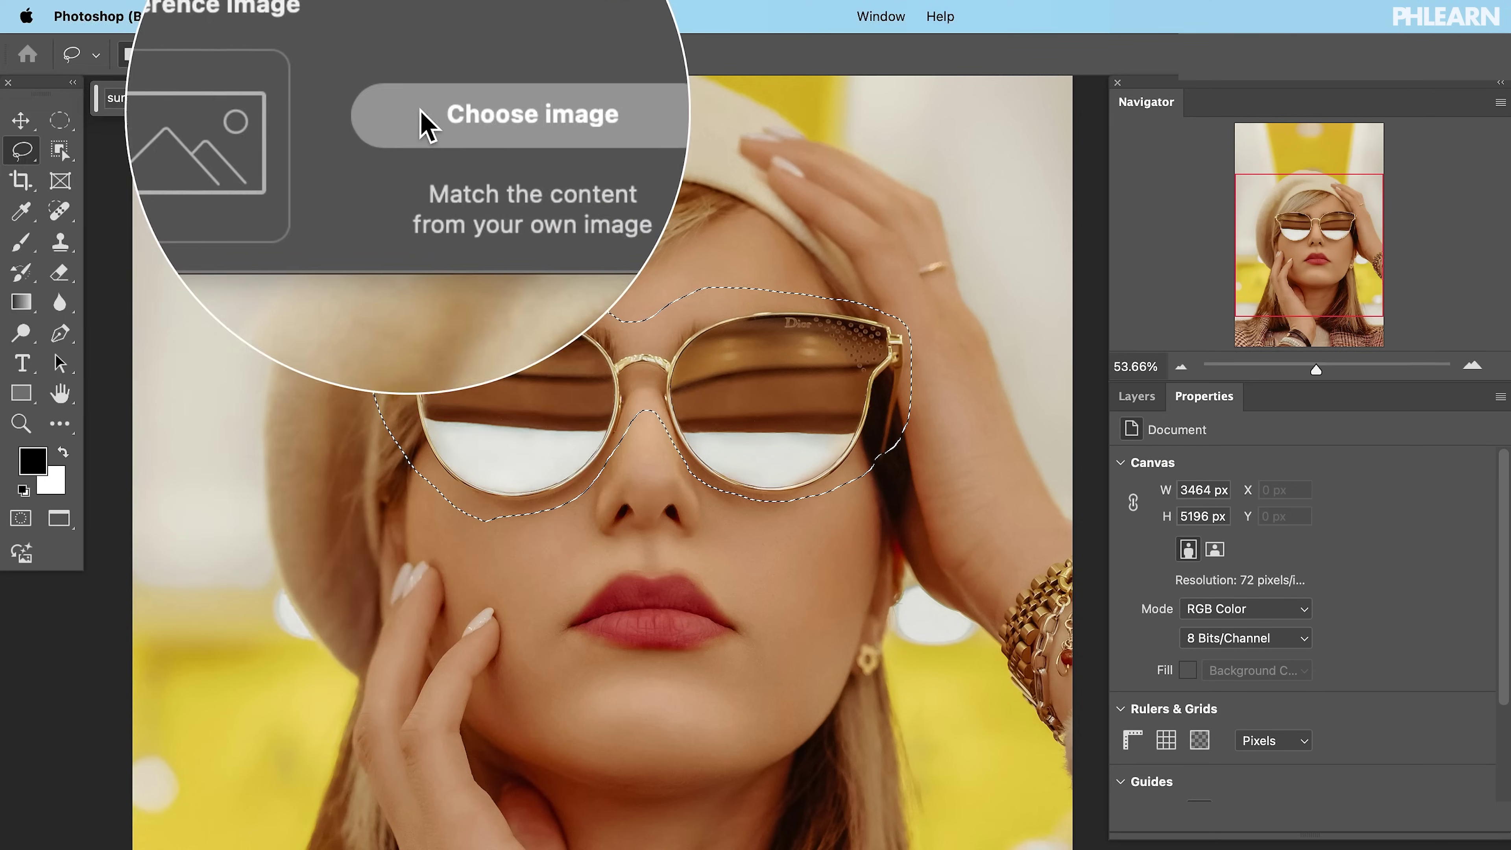
click(470, 110)
click(631, 229)
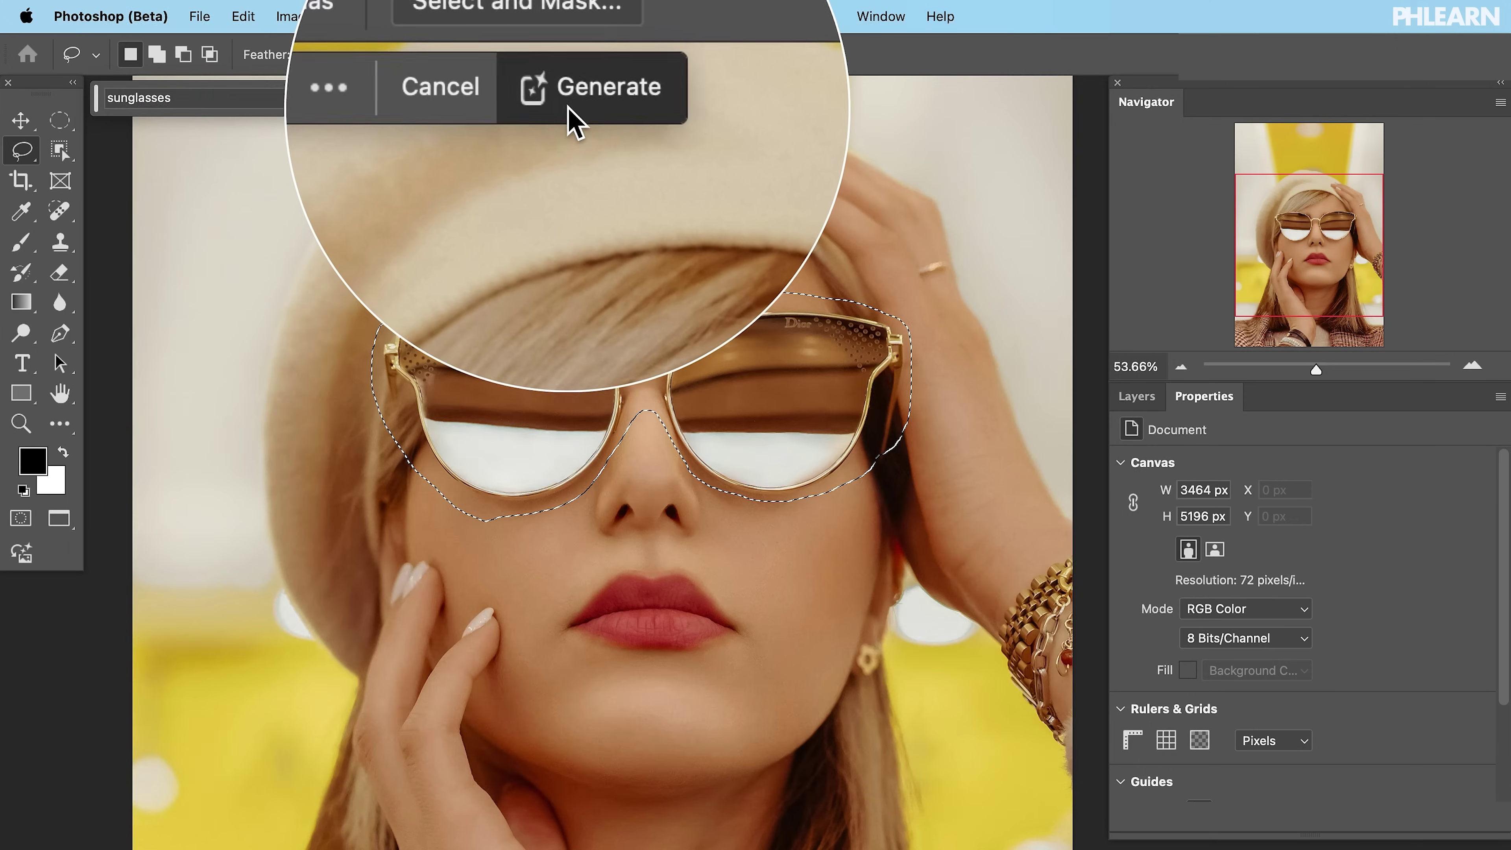
click(568, 114)
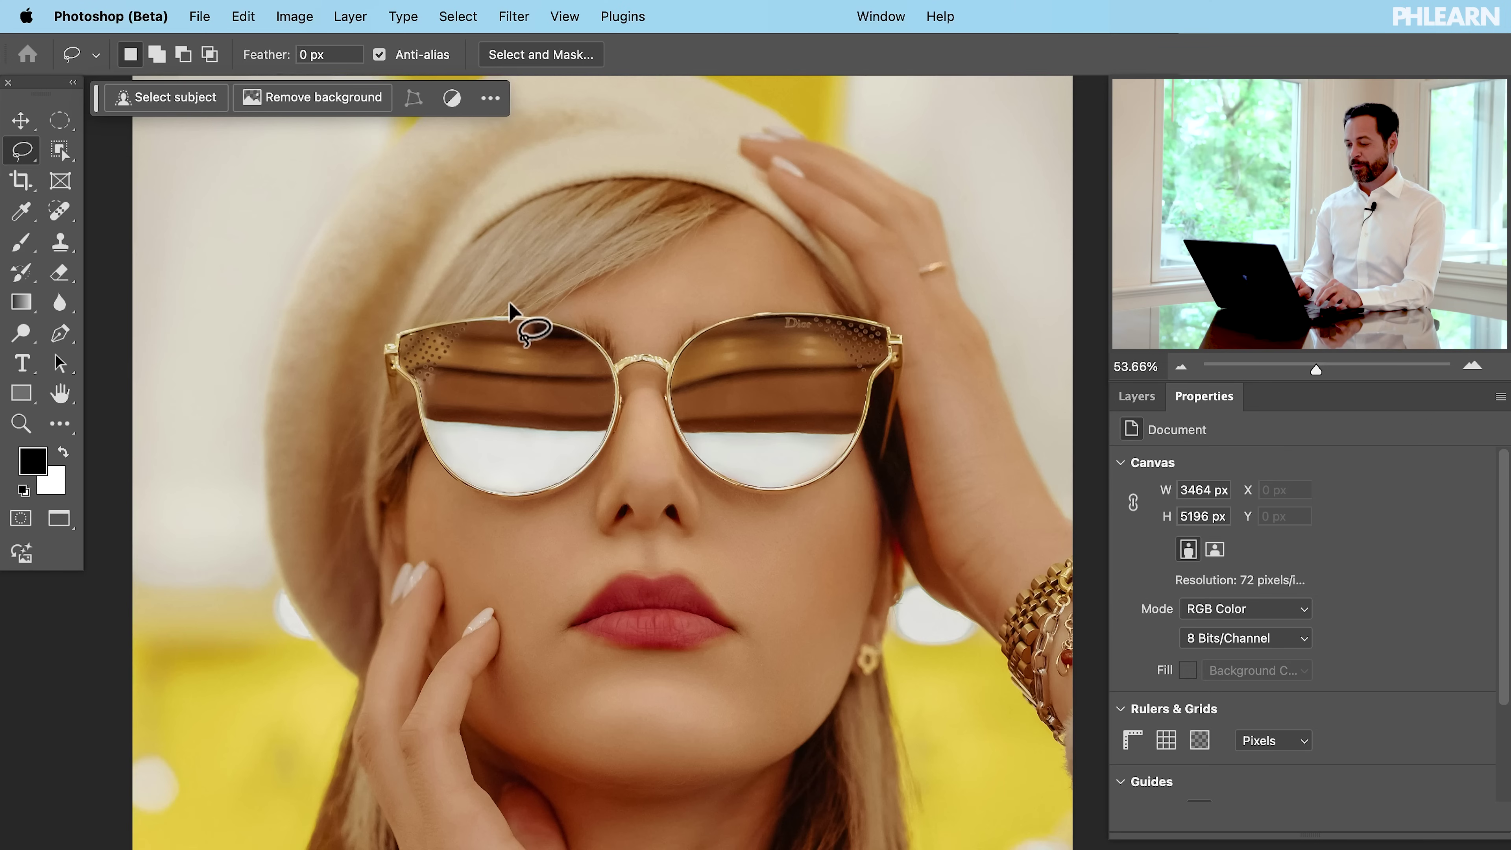
Lasso loosely around the glasses, then subtract the nose area from the selection
mouse_move(507, 306)
mouse_down()
mouse_move(393, 315)
mouse_move(372, 340)
mouse_move(370, 389)
mouse_move(439, 493)
mouse_move(517, 531)
mouse_move(591, 534)
mouse_move(620, 466)
mouse_move(656, 444)
mouse_move(750, 498)
mouse_move(805, 497)
mouse_move(864, 472)
mouse_move(908, 417)
mouse_move(907, 326)
mouse_move(867, 306)
mouse_move(697, 289)
mouse_move(621, 322)
mouse_move(523, 311)
mouse_up()
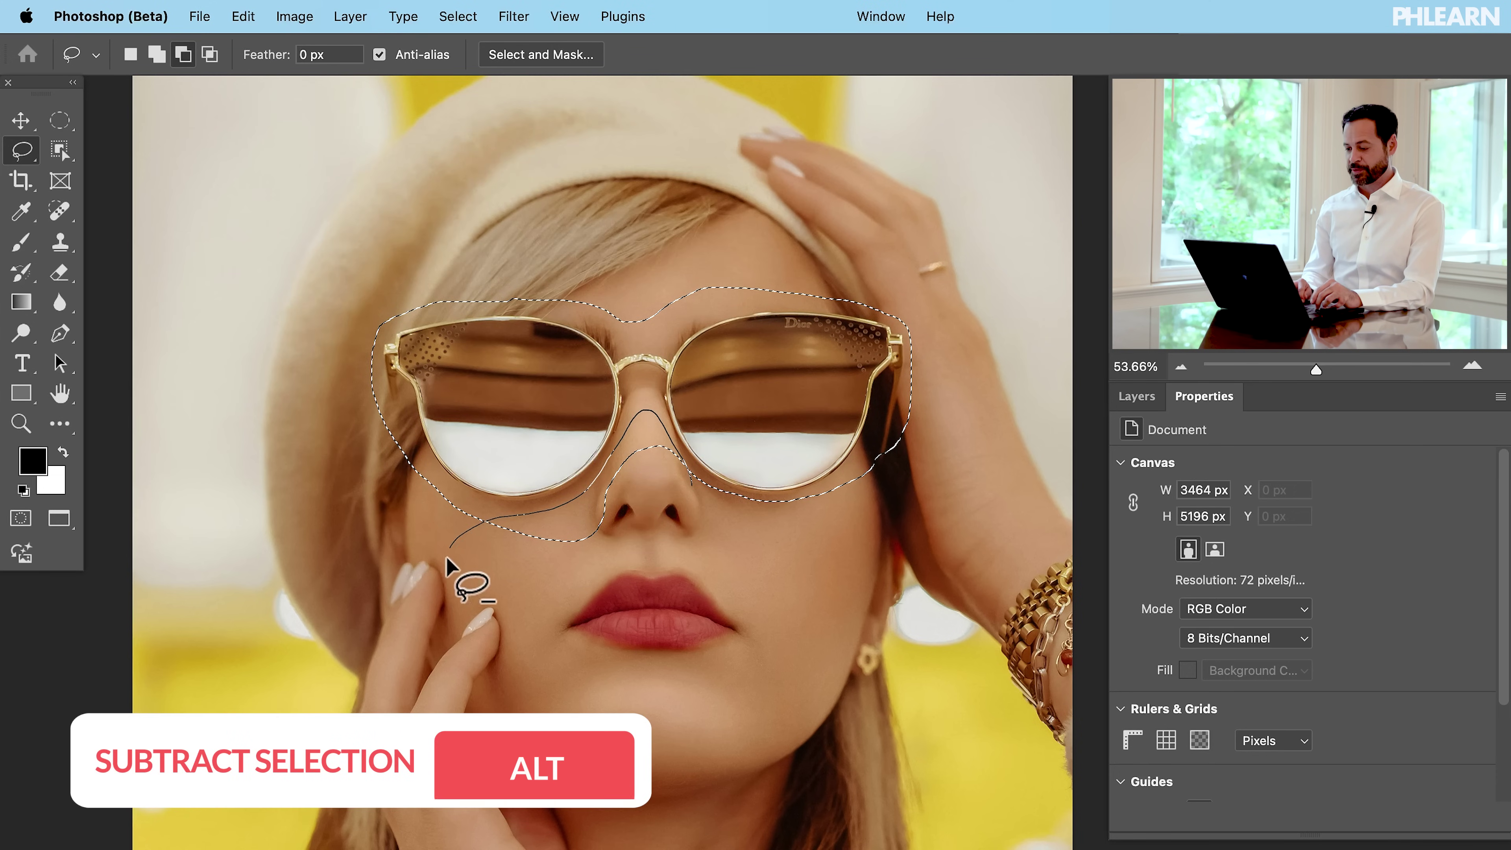
drag(453, 551, 702, 664)
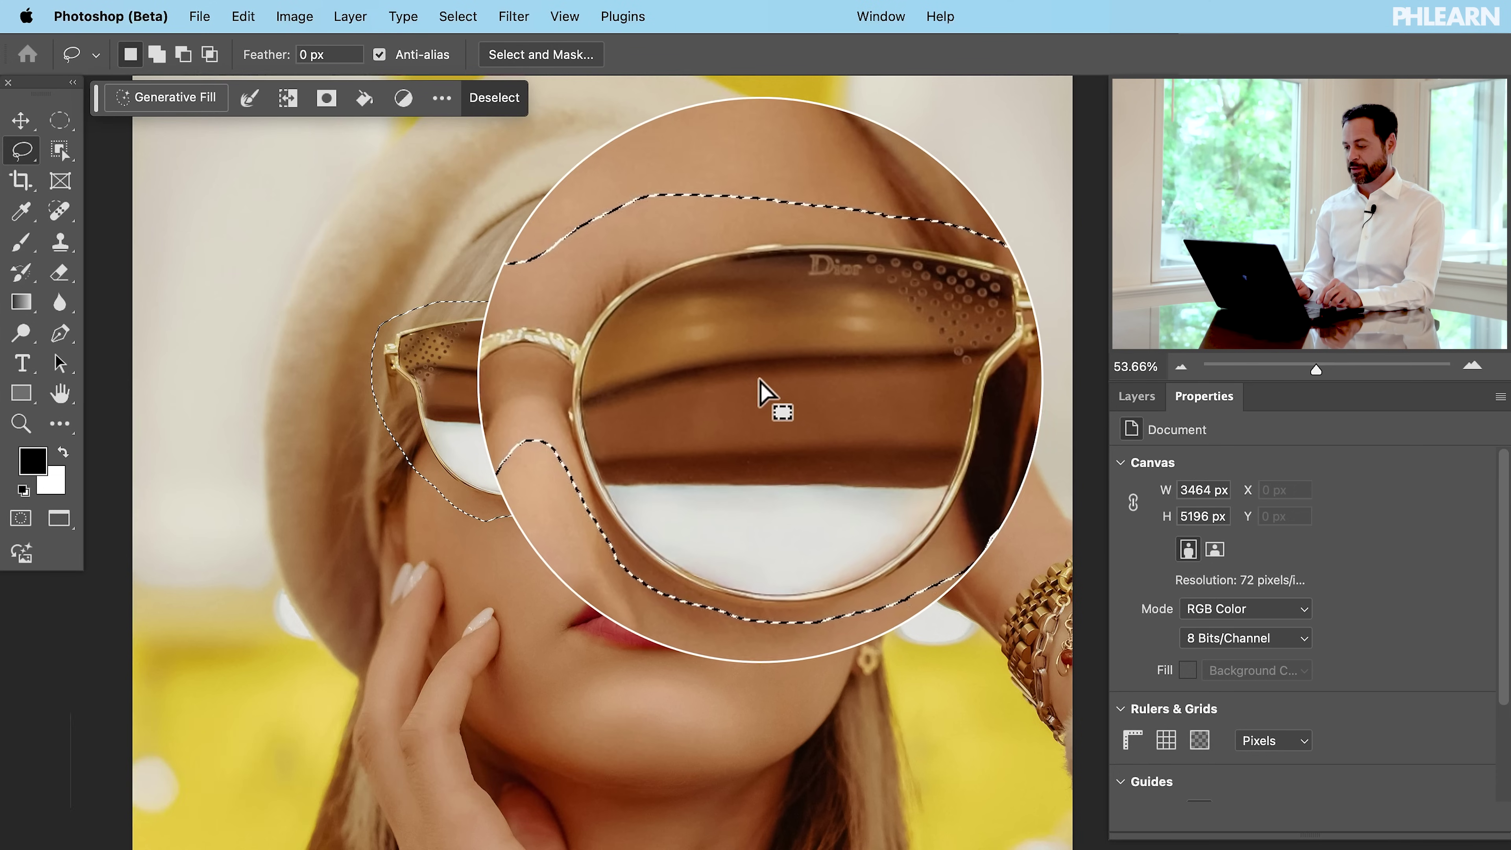
Run Generative Fill with the prompt 'sunglasses' and Sunglasses 01.jpeg as reference image
click(162, 102)
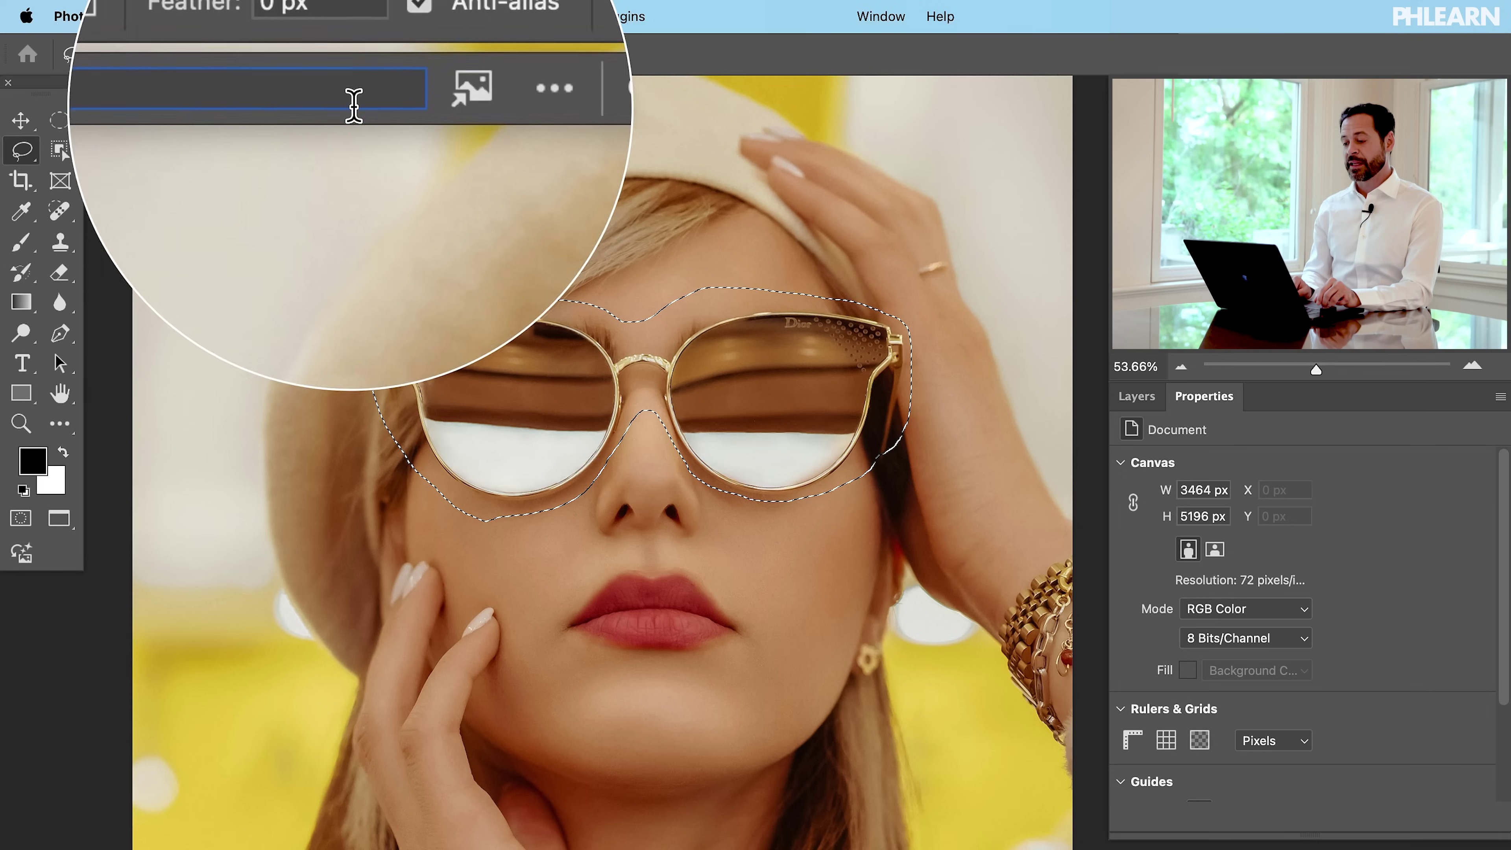
click(410, 99)
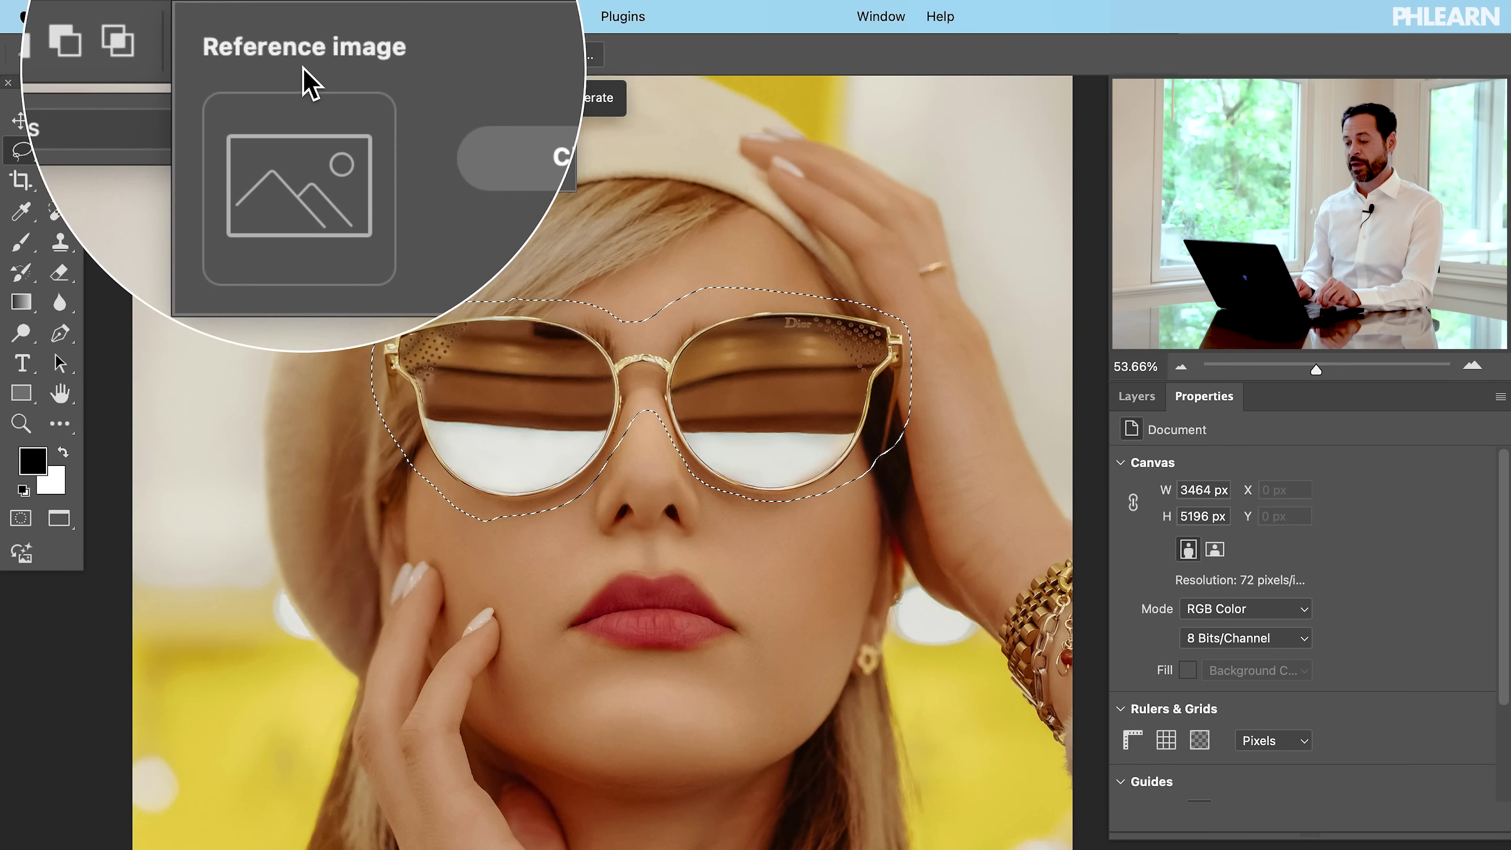
click(469, 114)
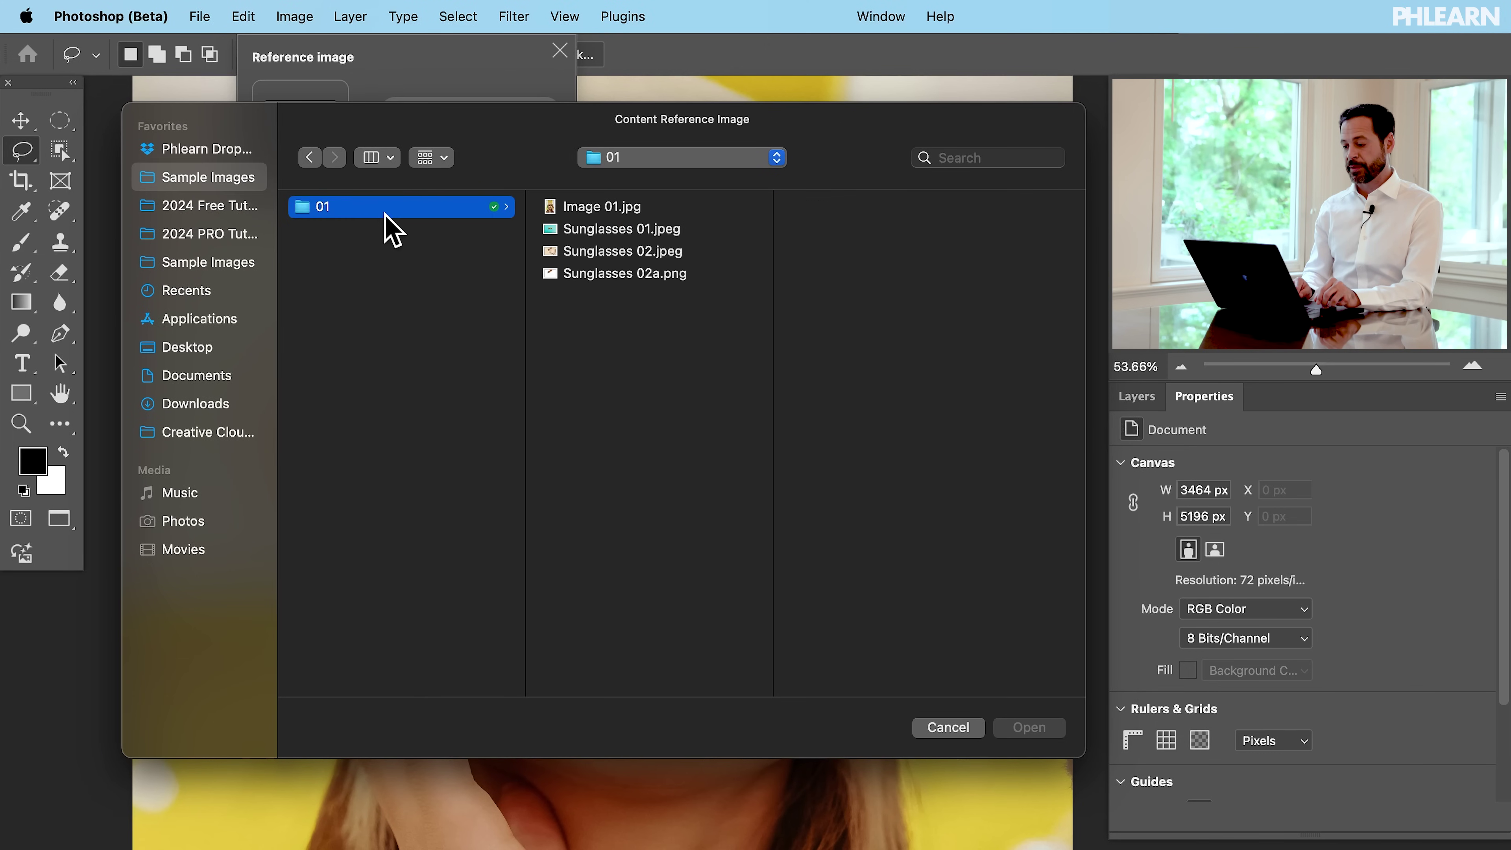
click(625, 230)
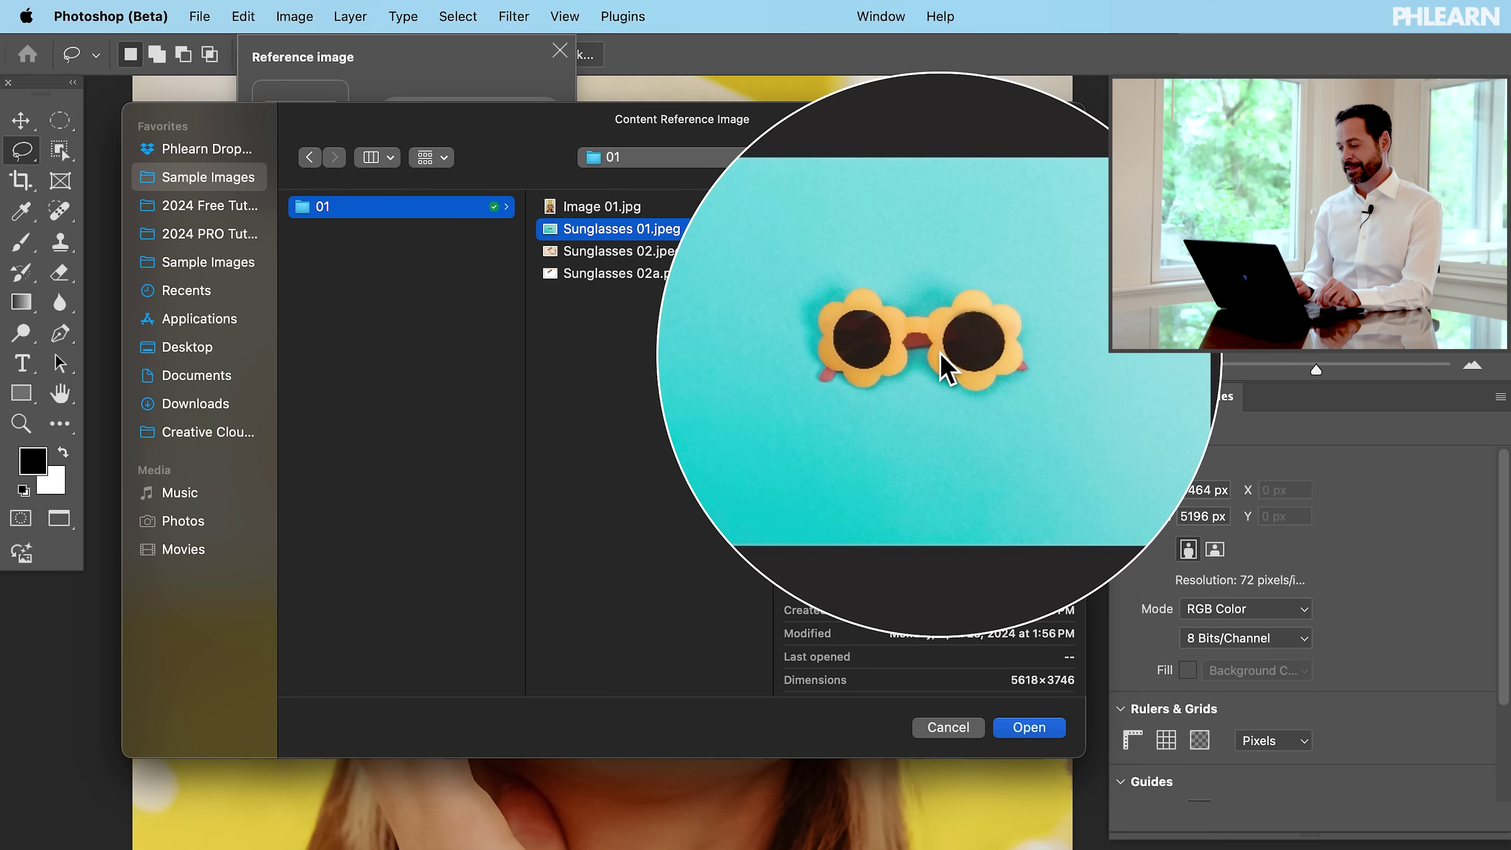
click(1015, 729)
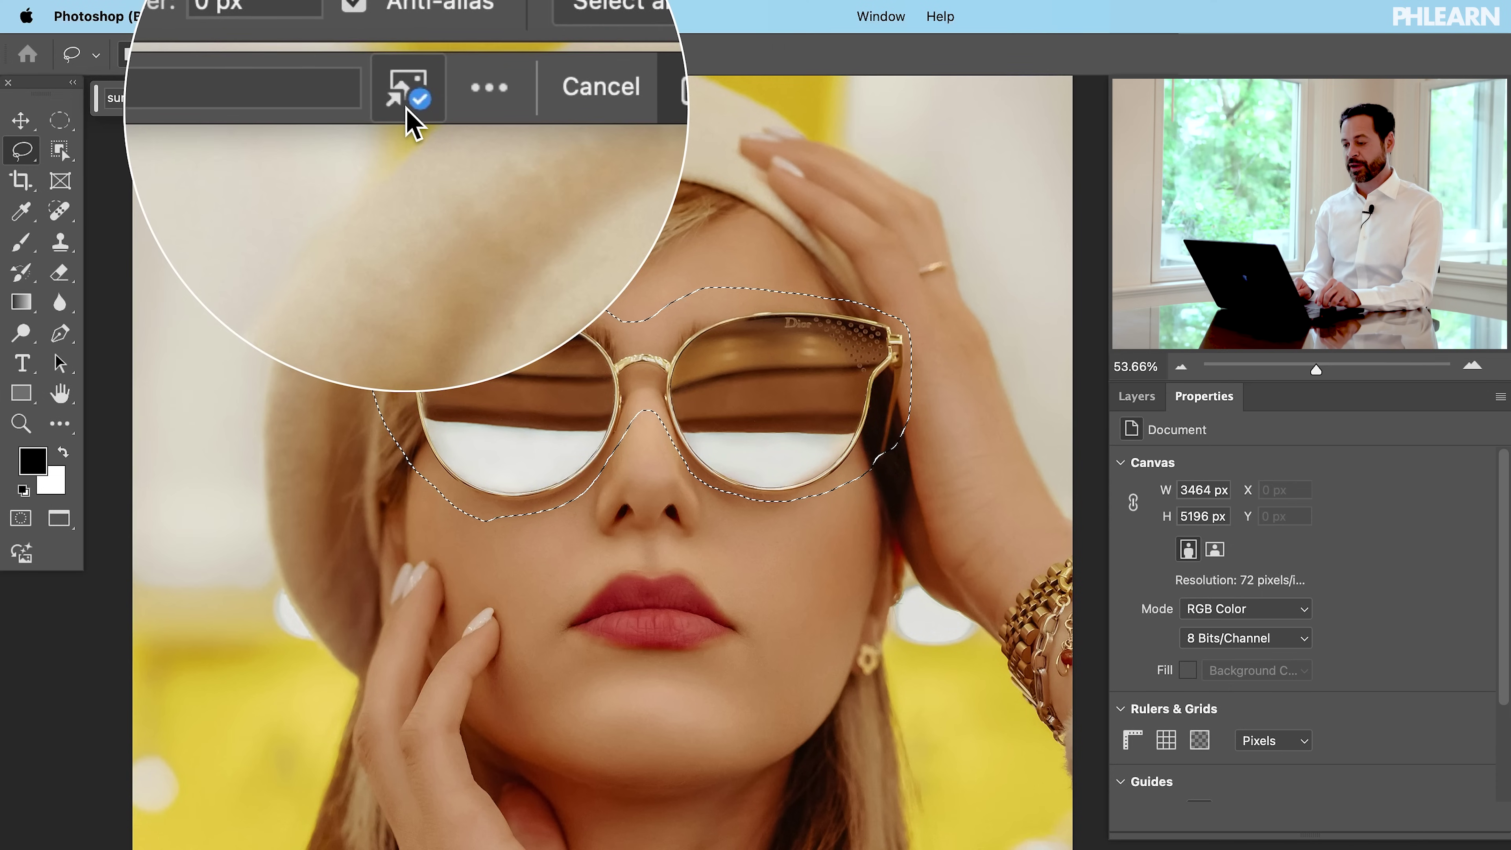
click(570, 119)
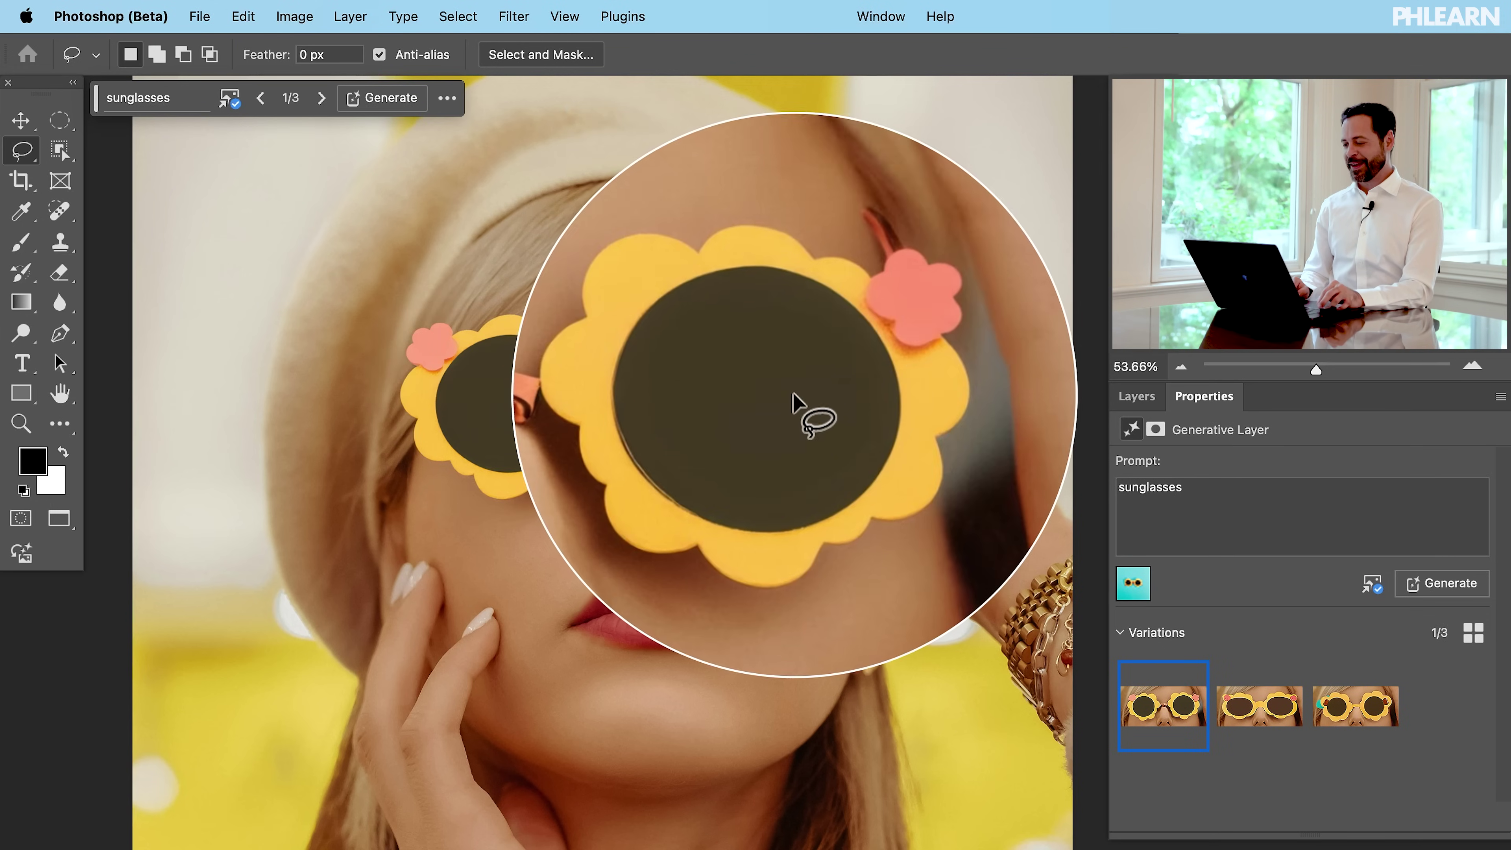
Compare the three generated variations, cycling through them and settling on the third
click(1264, 729)
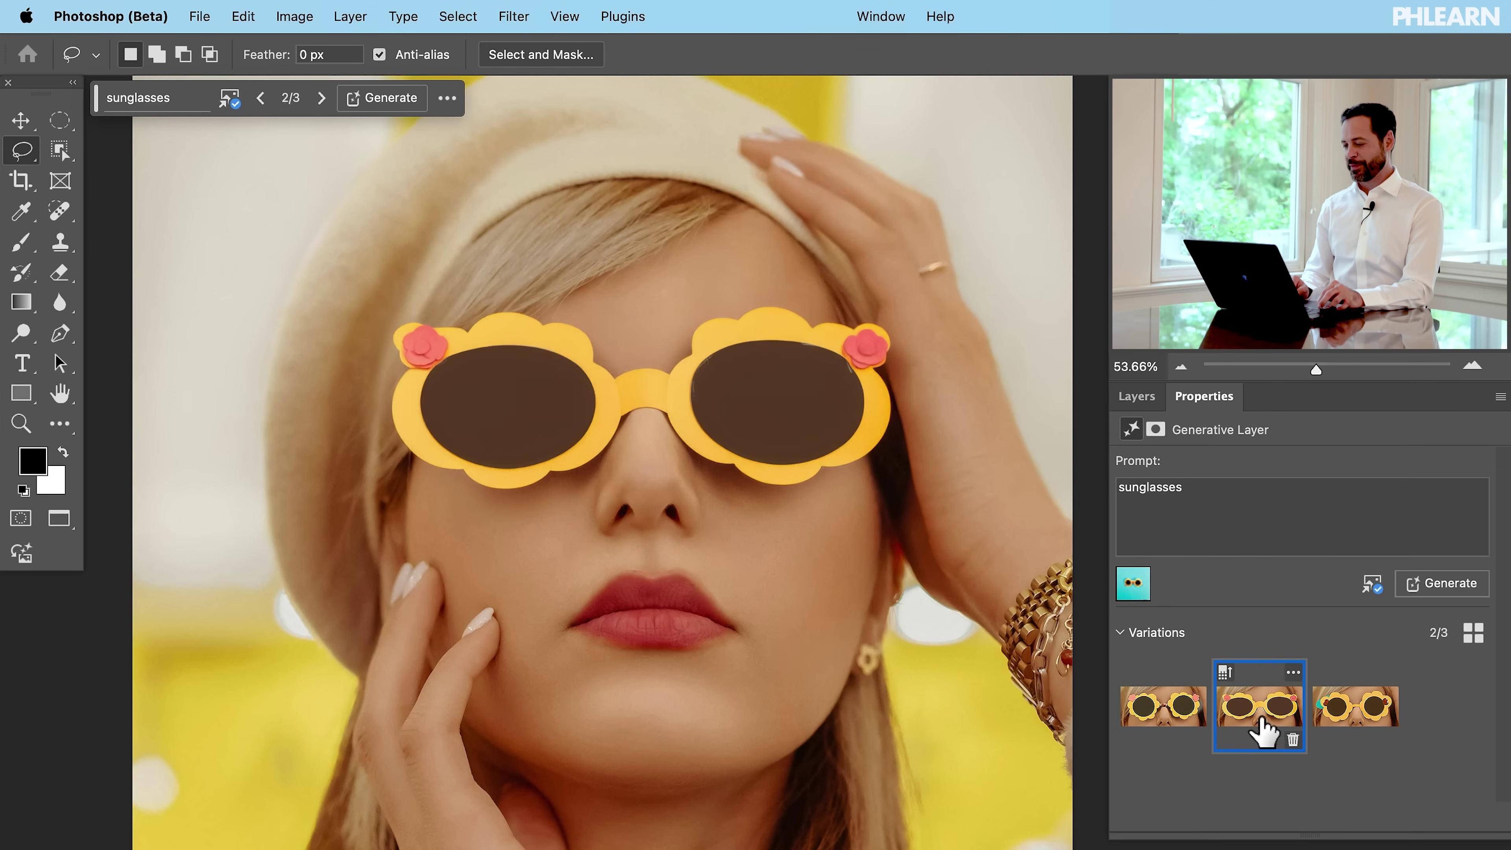
click(1339, 726)
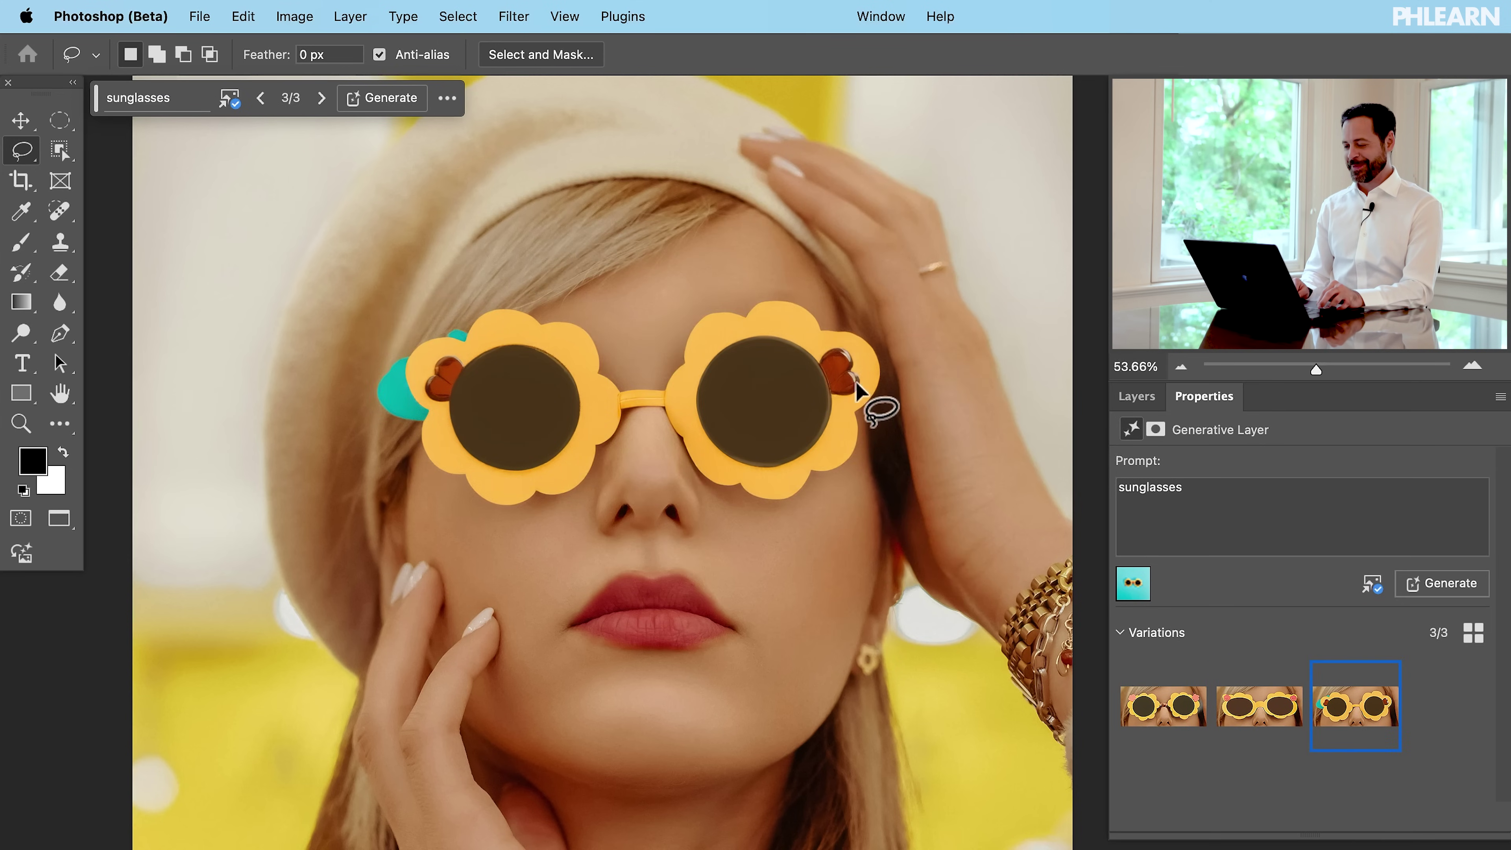
click(1150, 722)
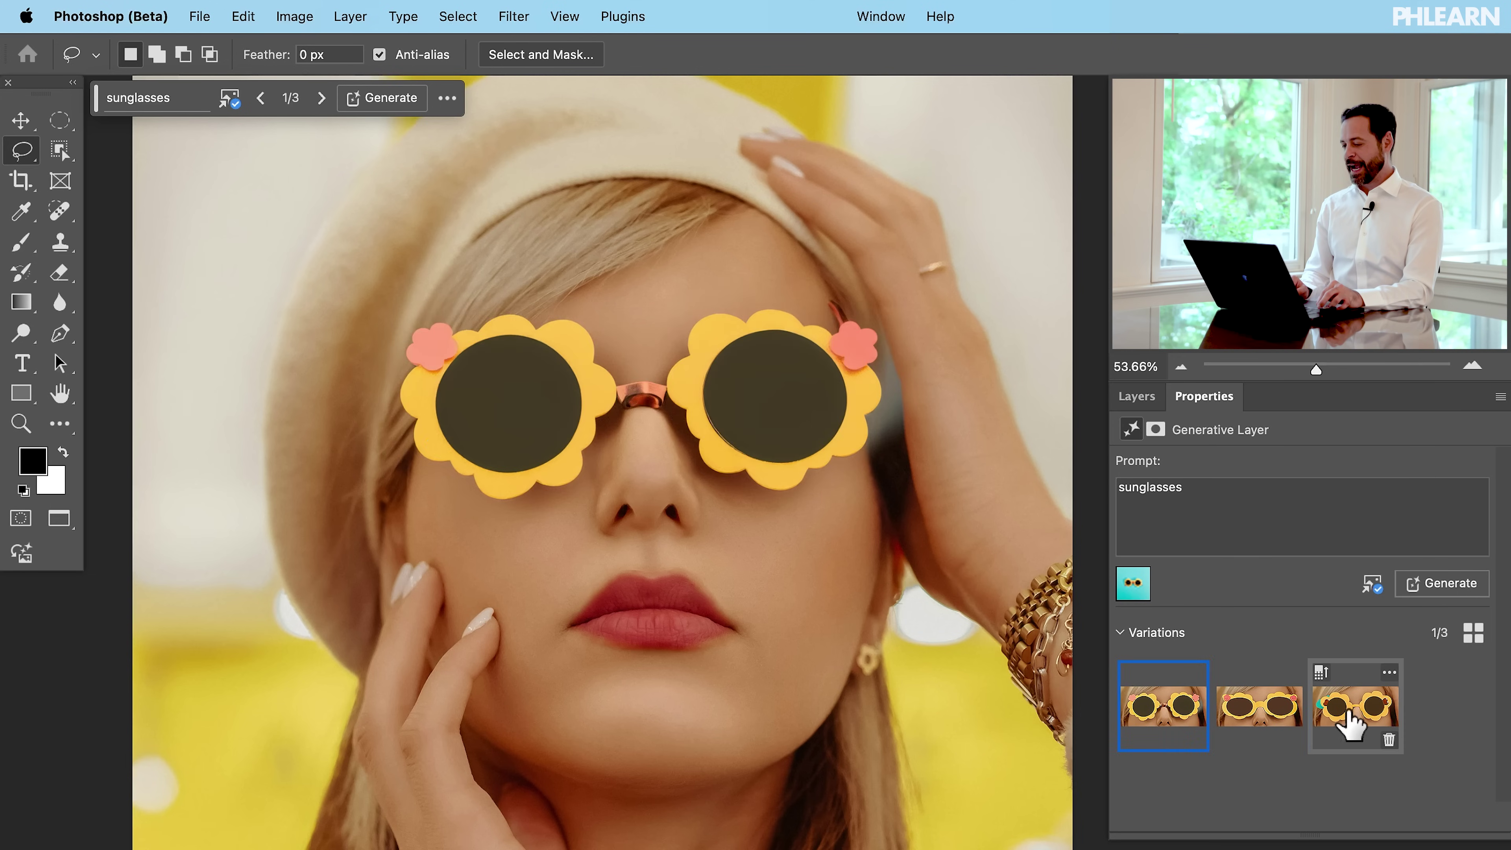
click(1351, 725)
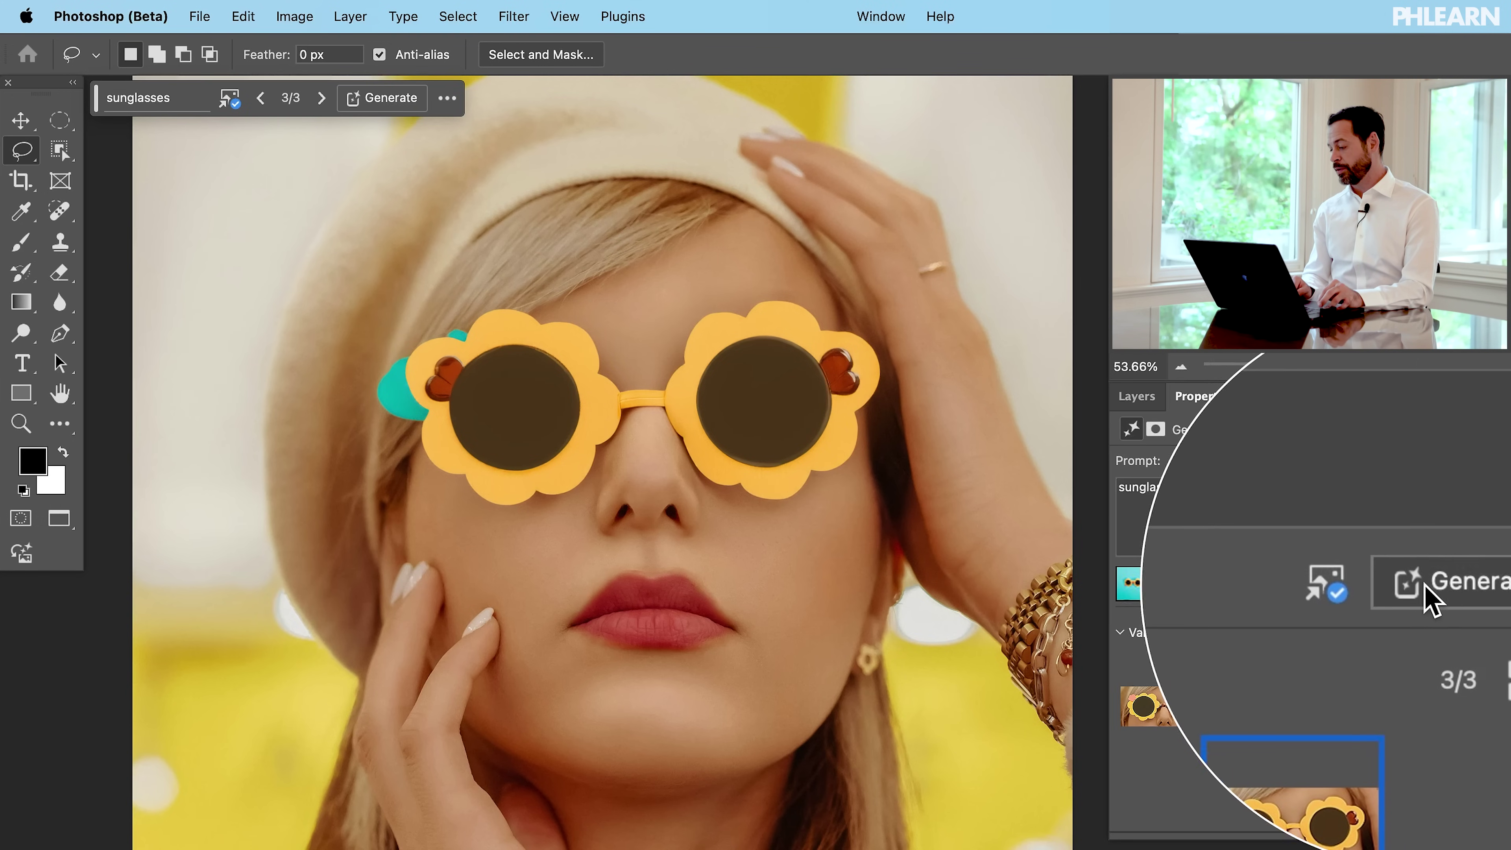
Replace the fill's reference image with Sunglasses 02.jpeg and generate new sunglasses
click(233, 107)
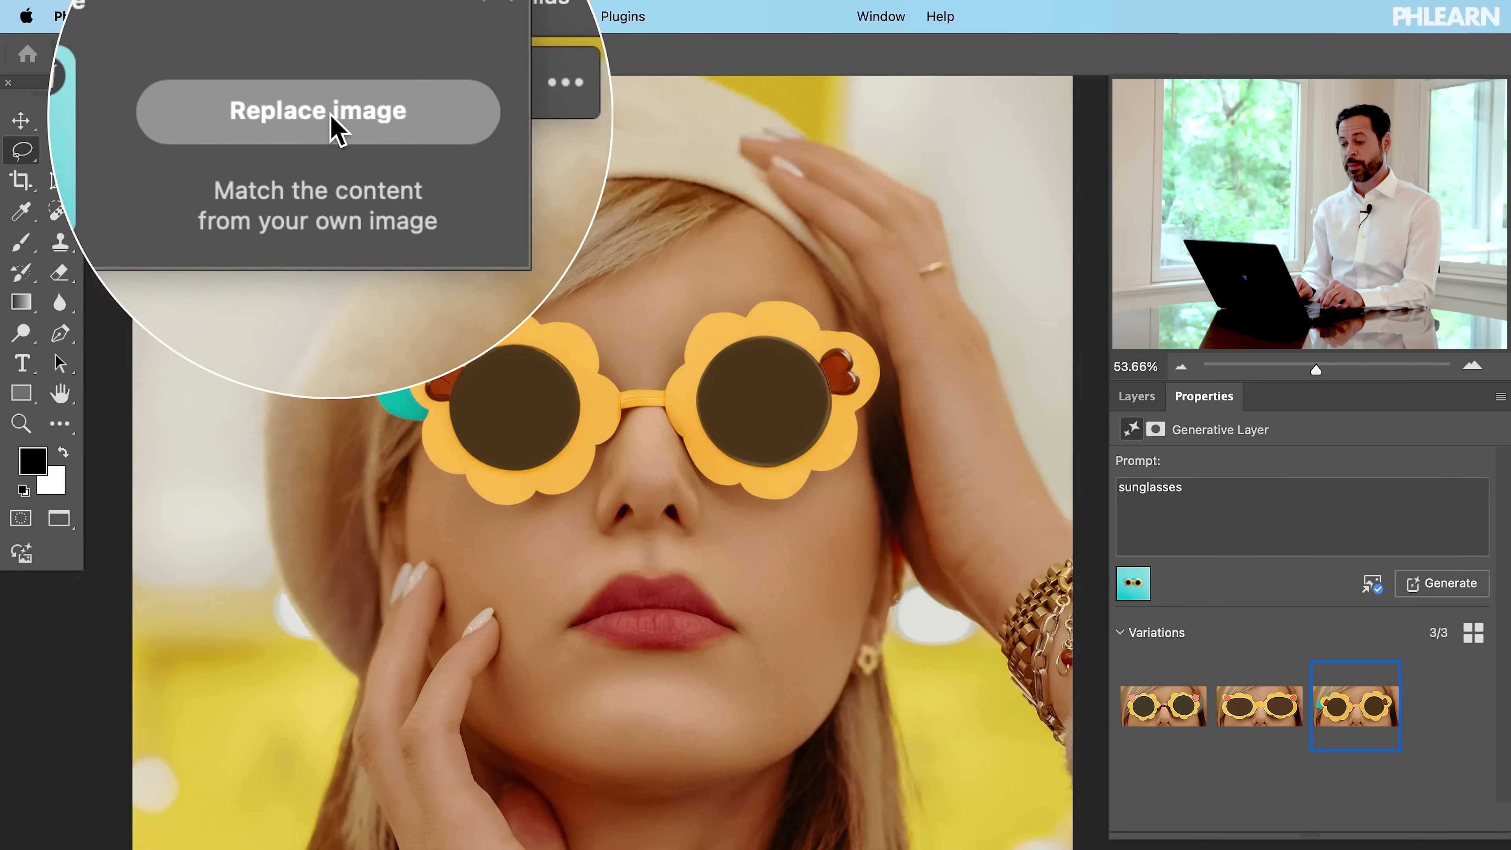
click(330, 115)
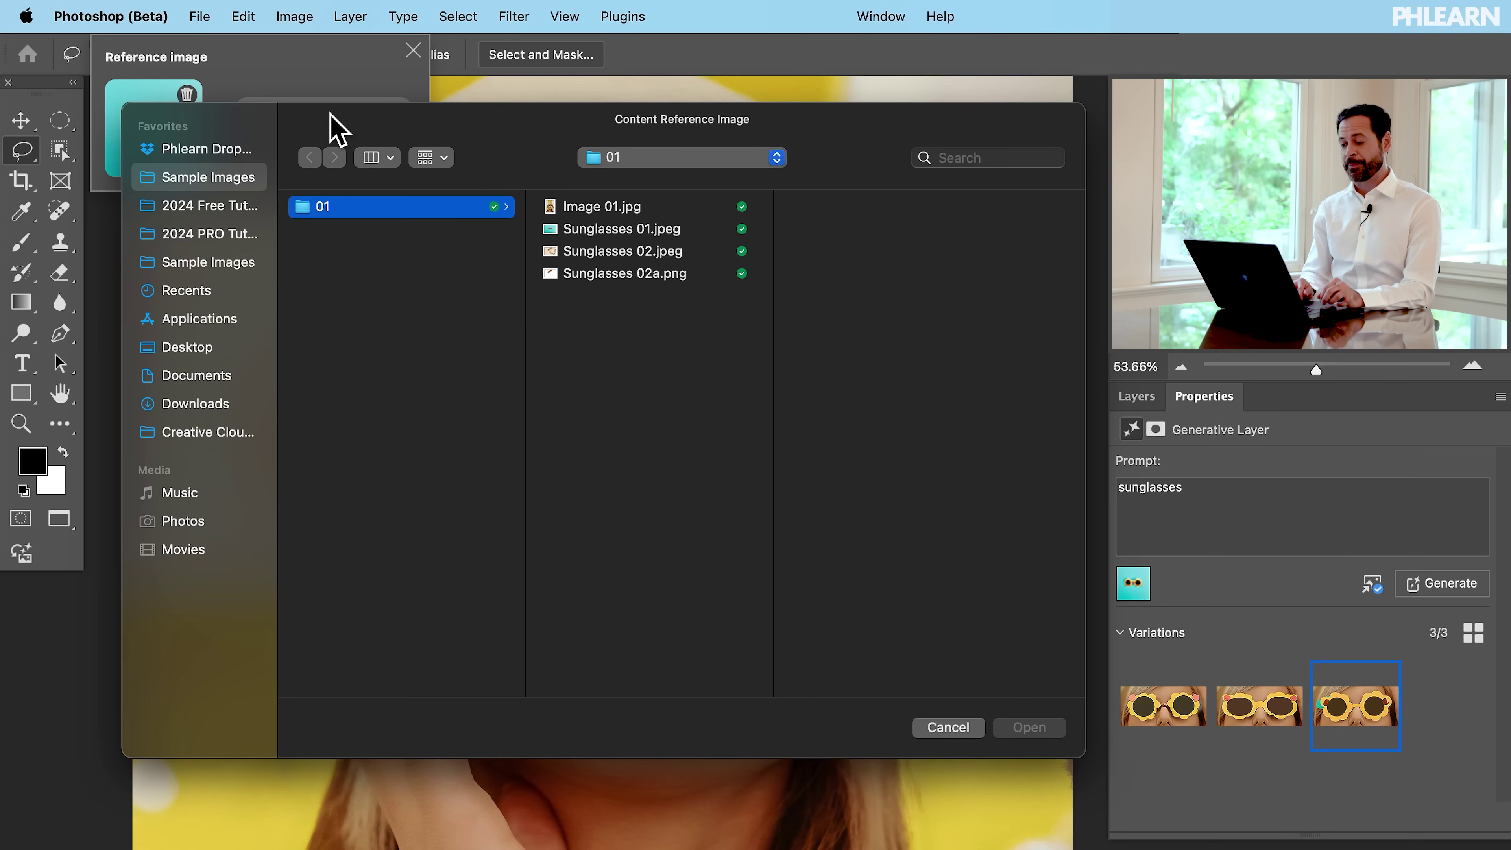
click(631, 251)
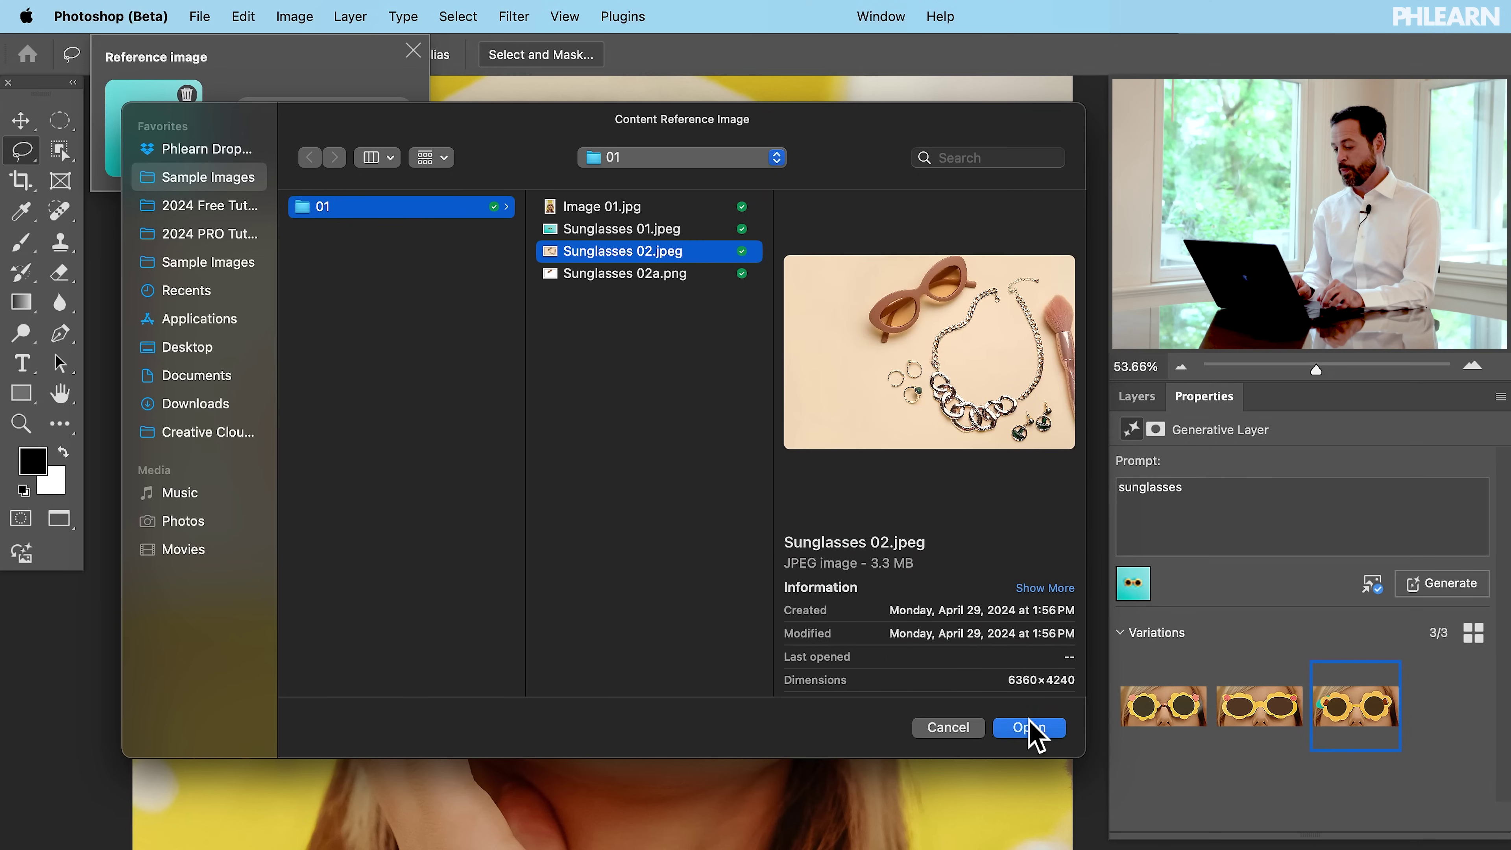
click(1034, 730)
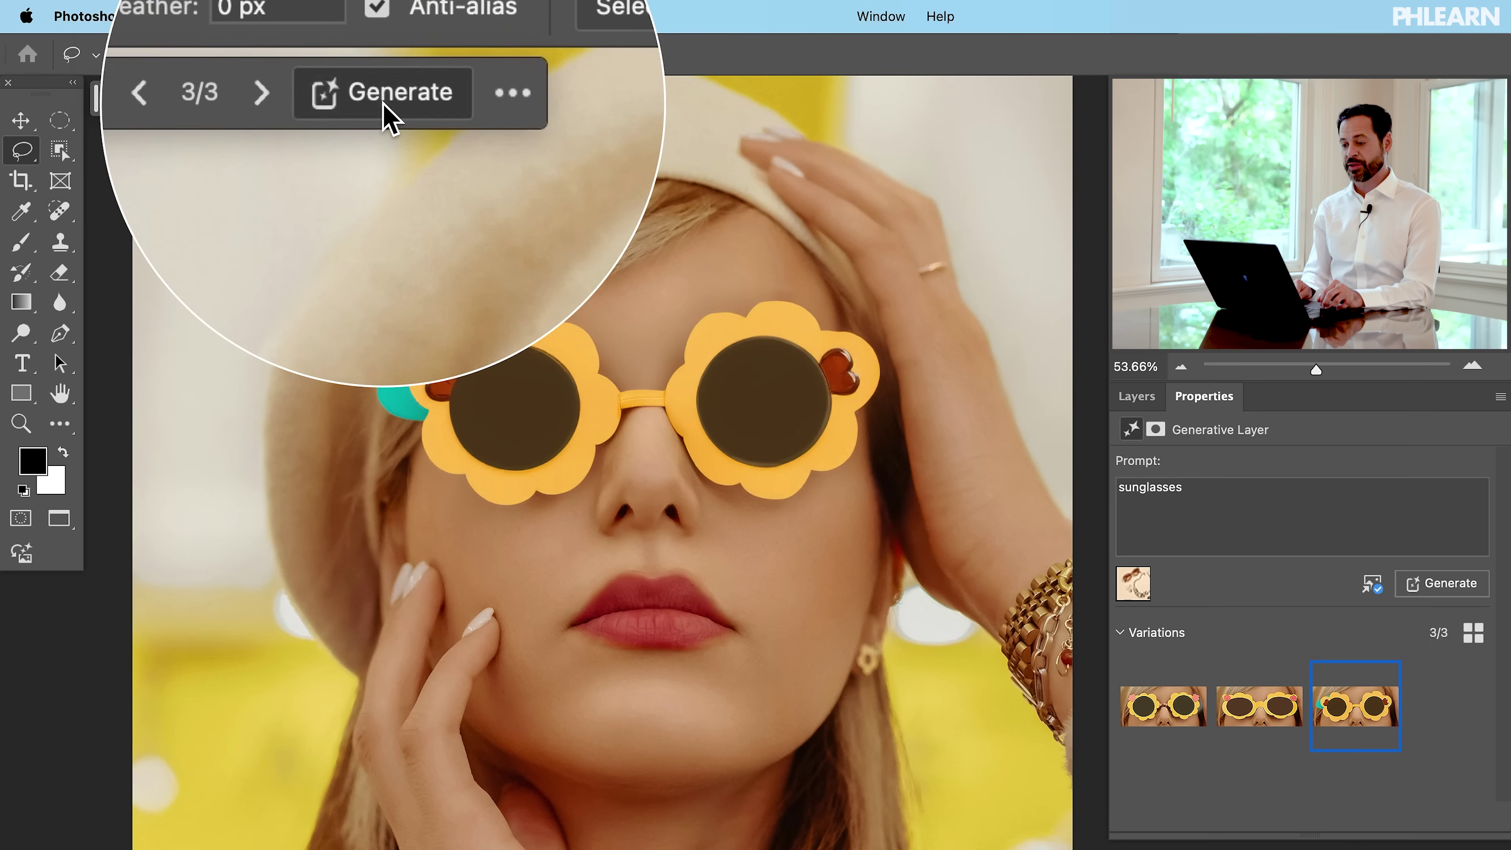
click(364, 102)
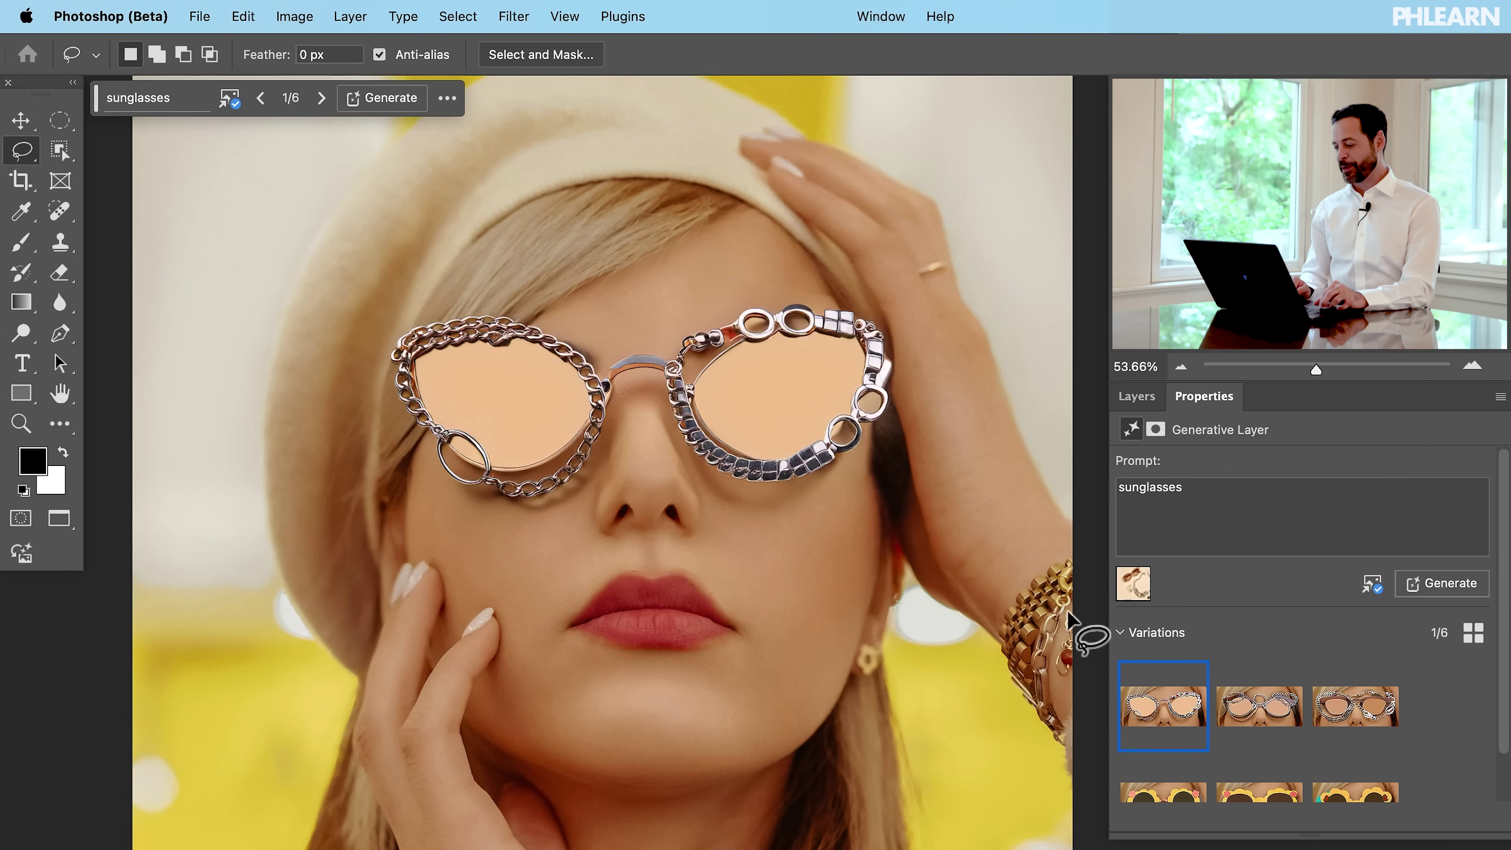
Preview the second and third of the six new chain-trimmed sunglasses variations
click(1266, 721)
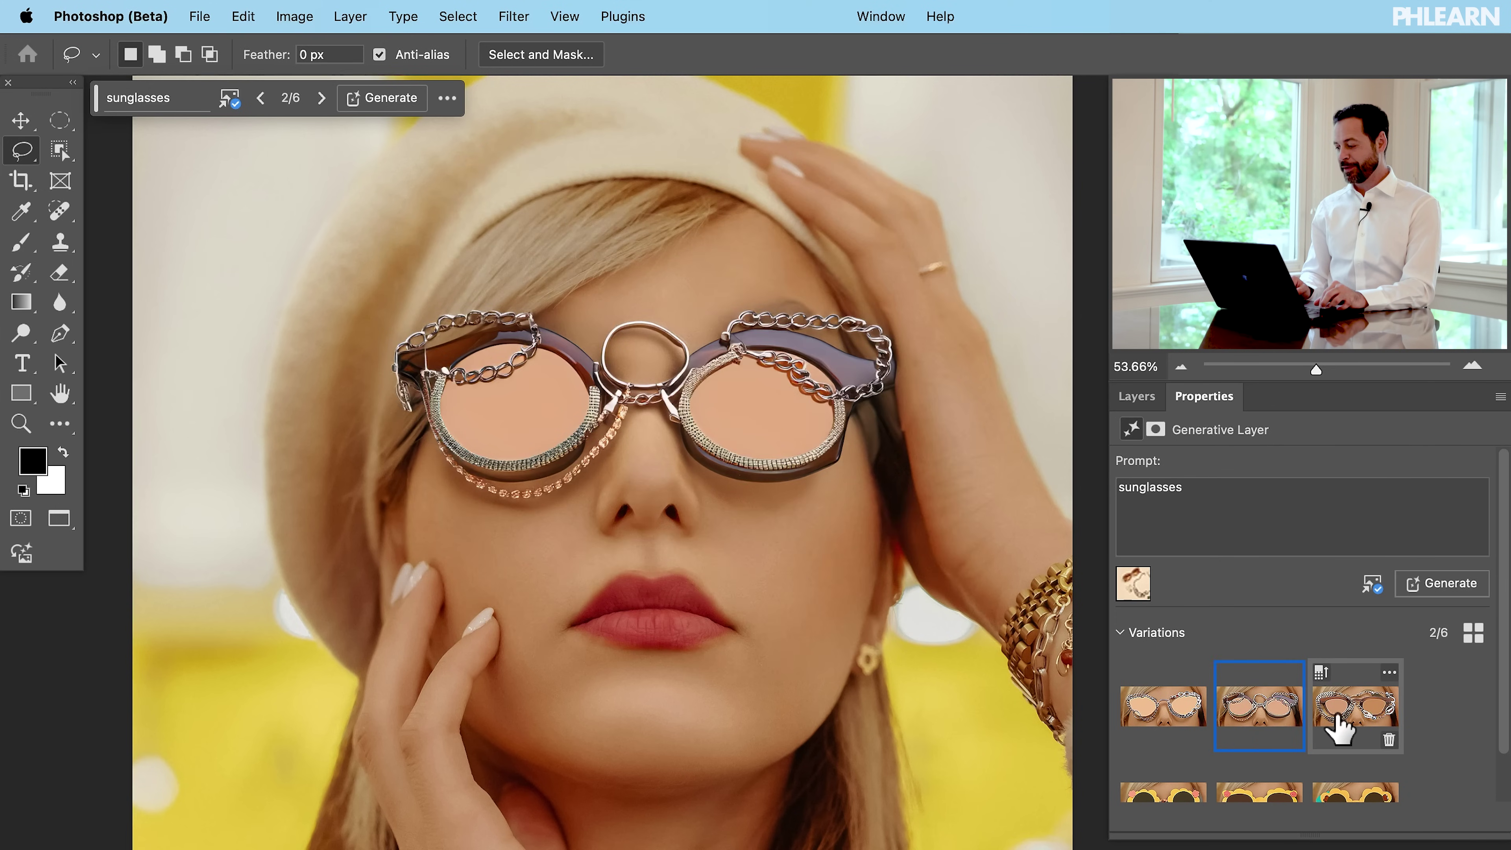
click(1340, 729)
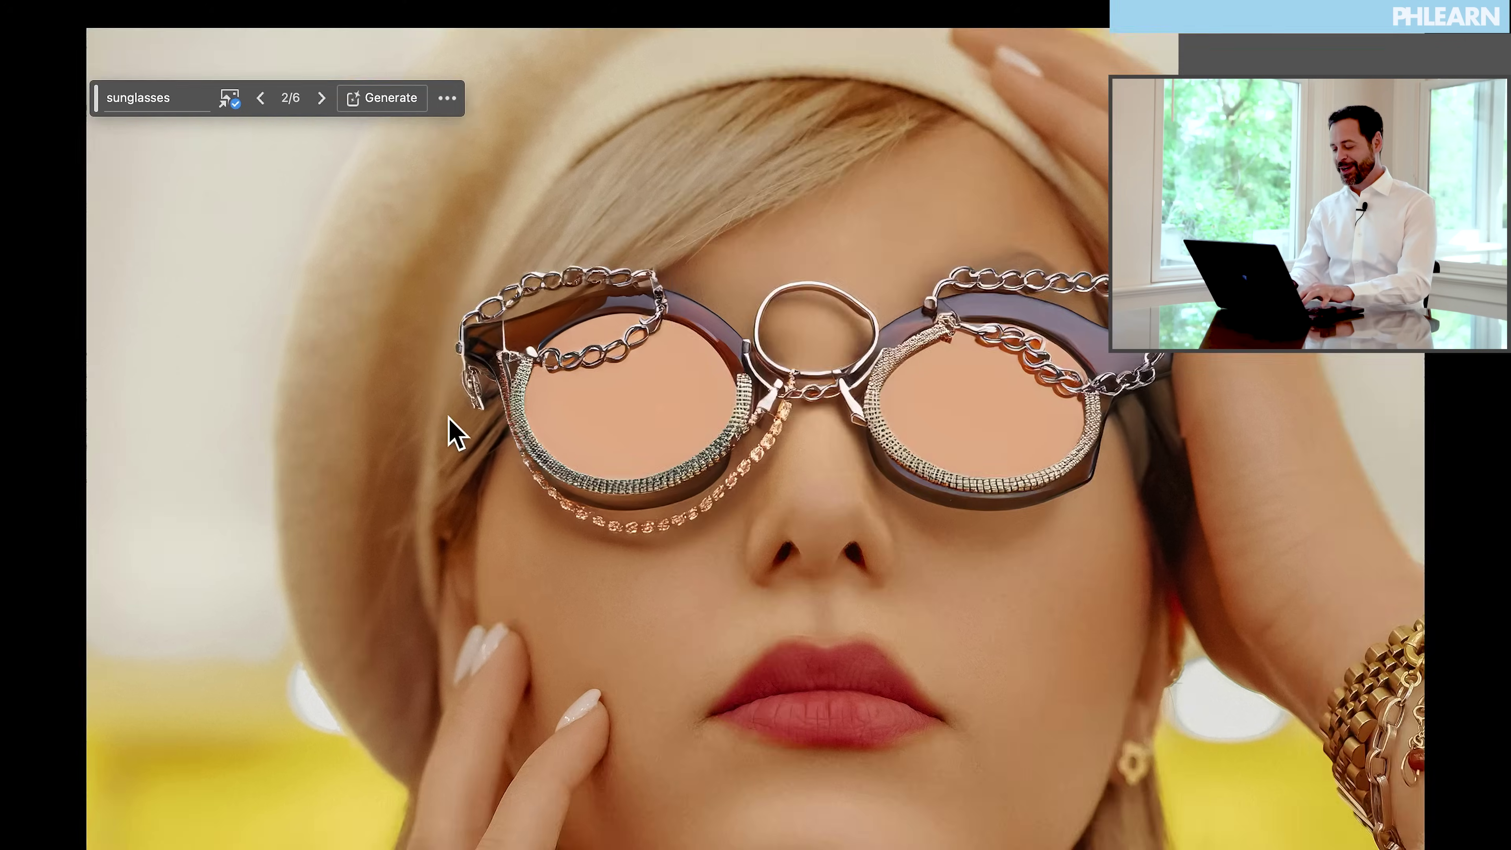
In Sunglasses 02.jpeg, lasso the brown oval sunglasses and add a layer mask hiding everything else
key(super+minus)
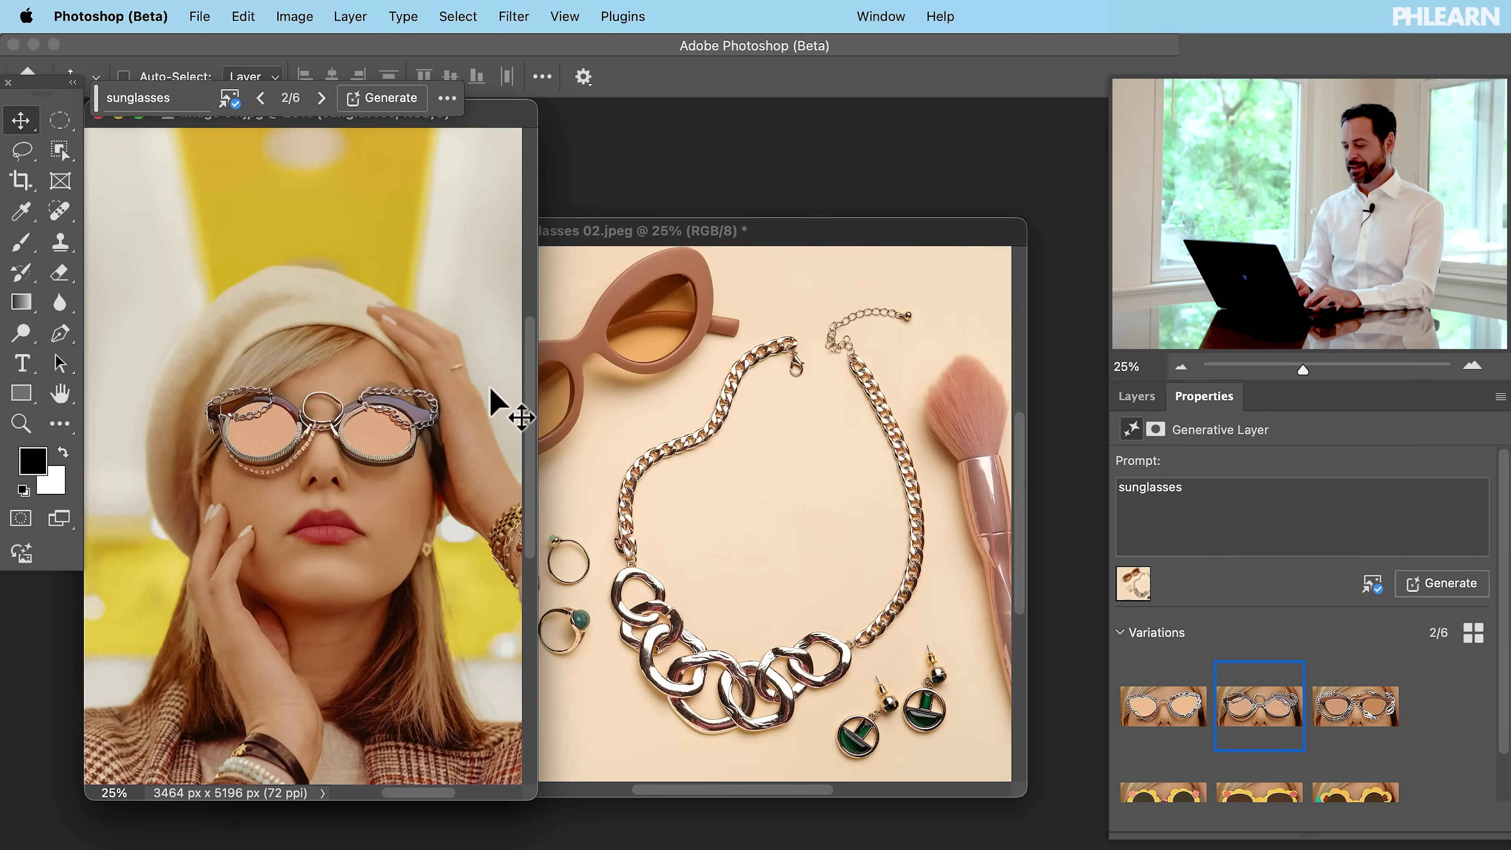
click(764, 243)
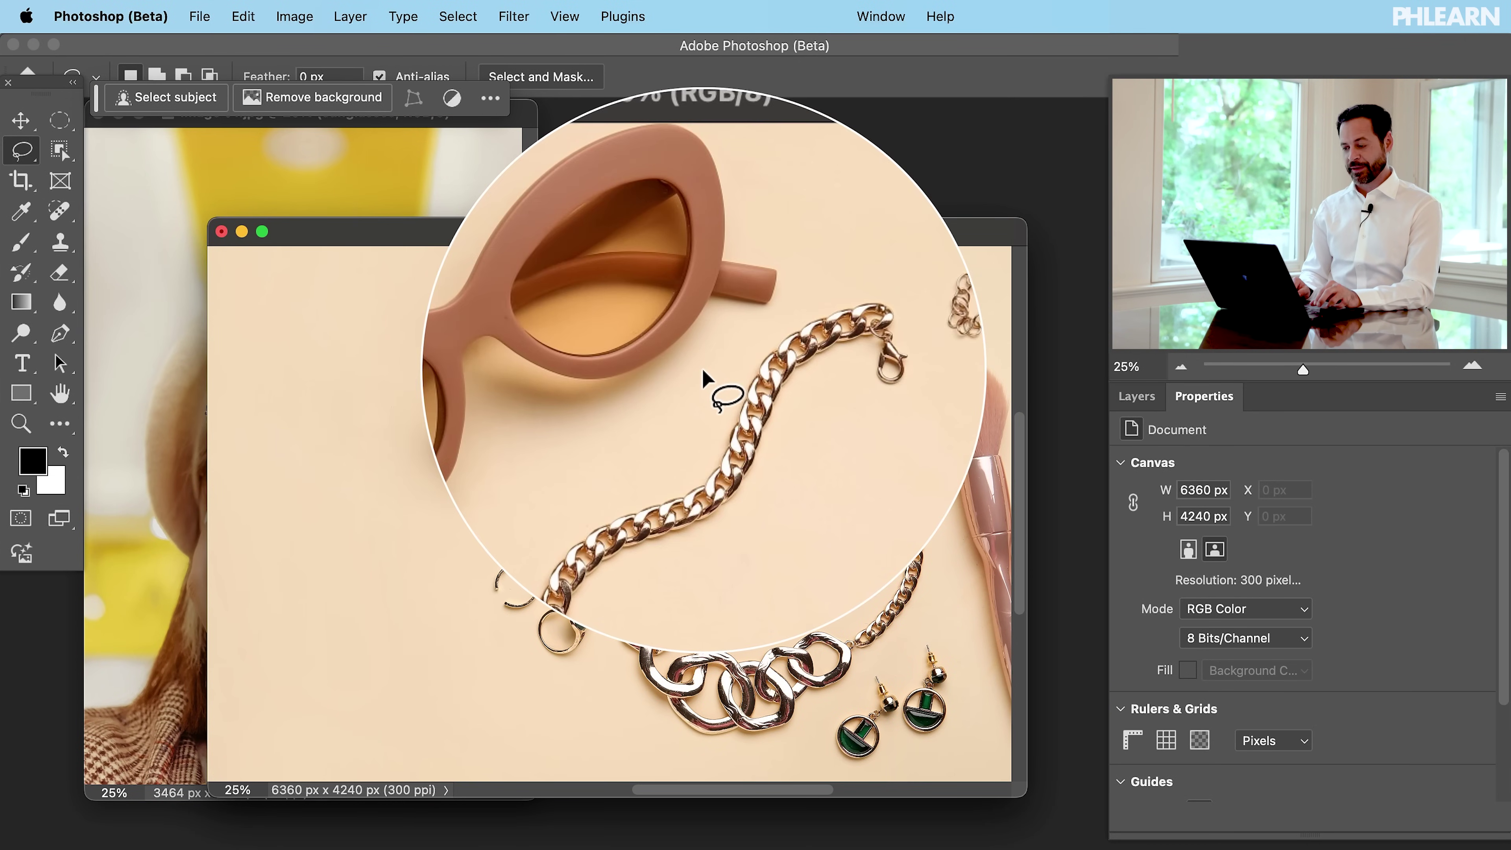
mouse_move(766, 290)
mouse_down()
mouse_move(681, 233)
mouse_move(594, 256)
mouse_move(481, 338)
mouse_move(445, 380)
mouse_move(426, 464)
mouse_up()
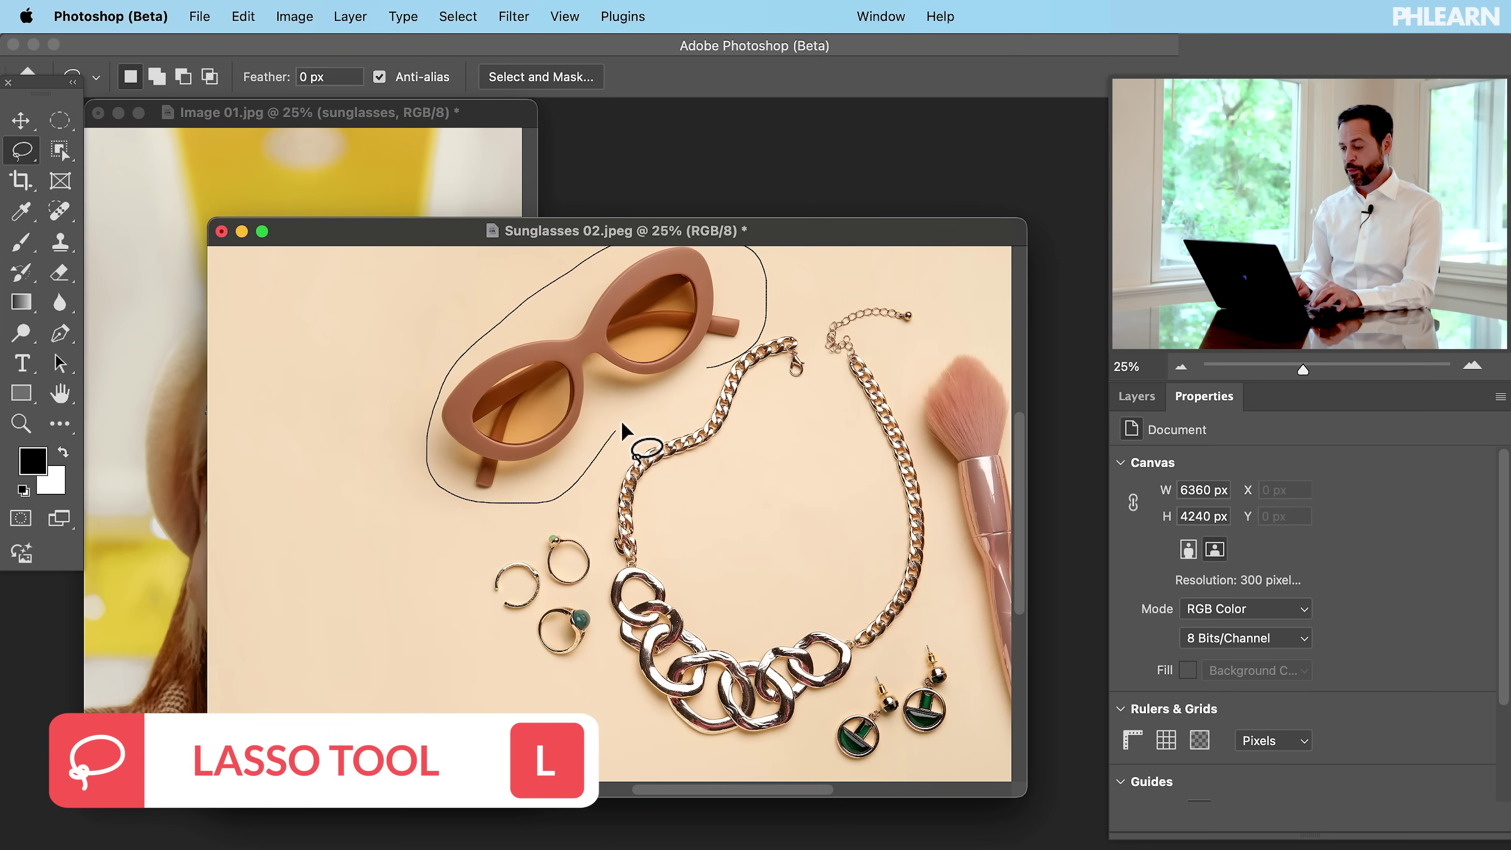
drag(708, 376, 708, 374)
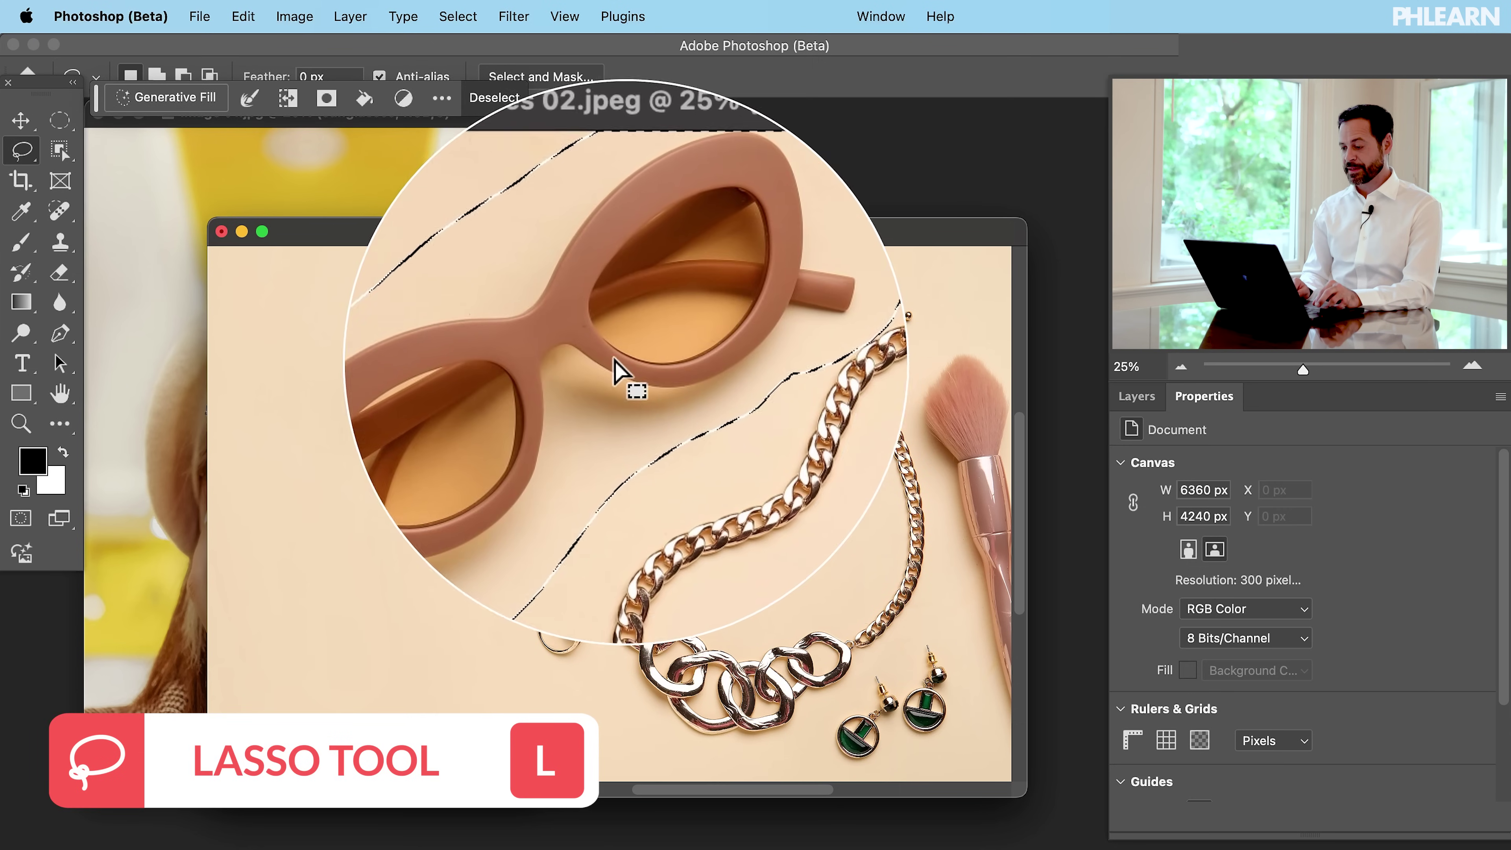
click(1134, 398)
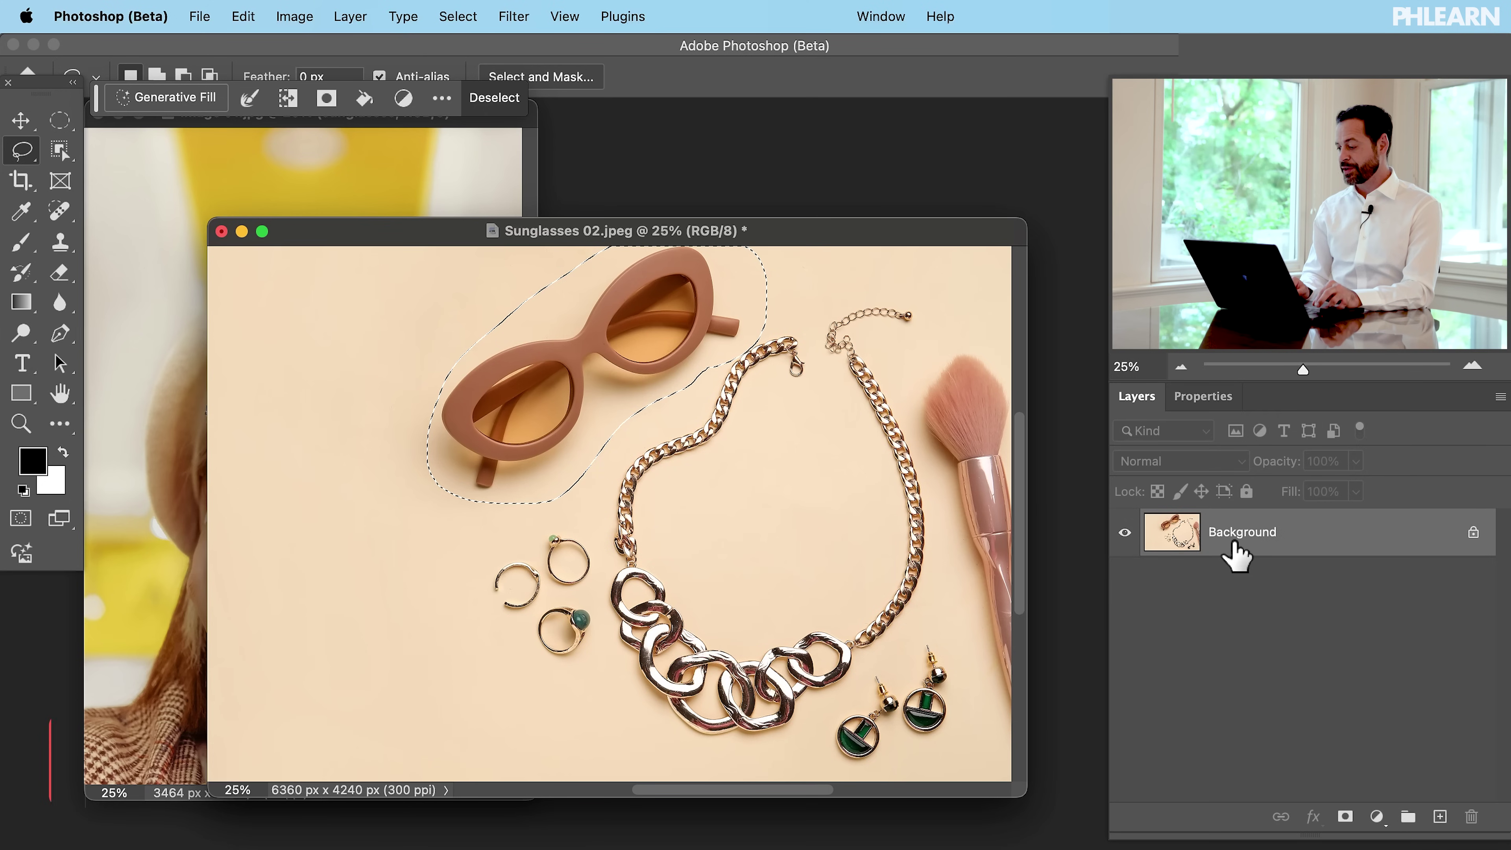
click(1346, 816)
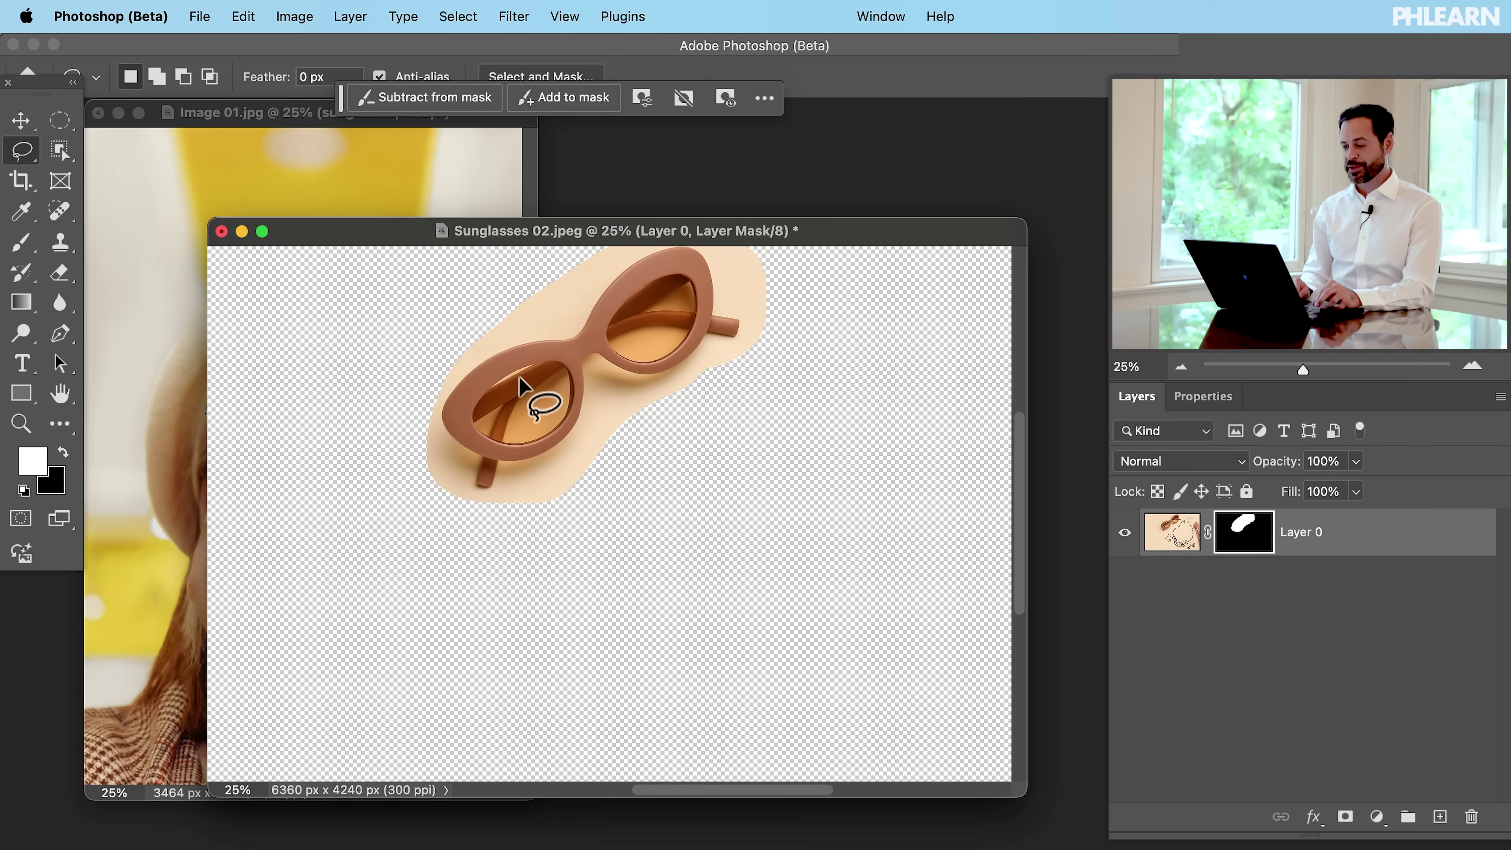
Save the masked image as Sunglasses 02b.png in PNG format, accepting the PNG options
click(201, 17)
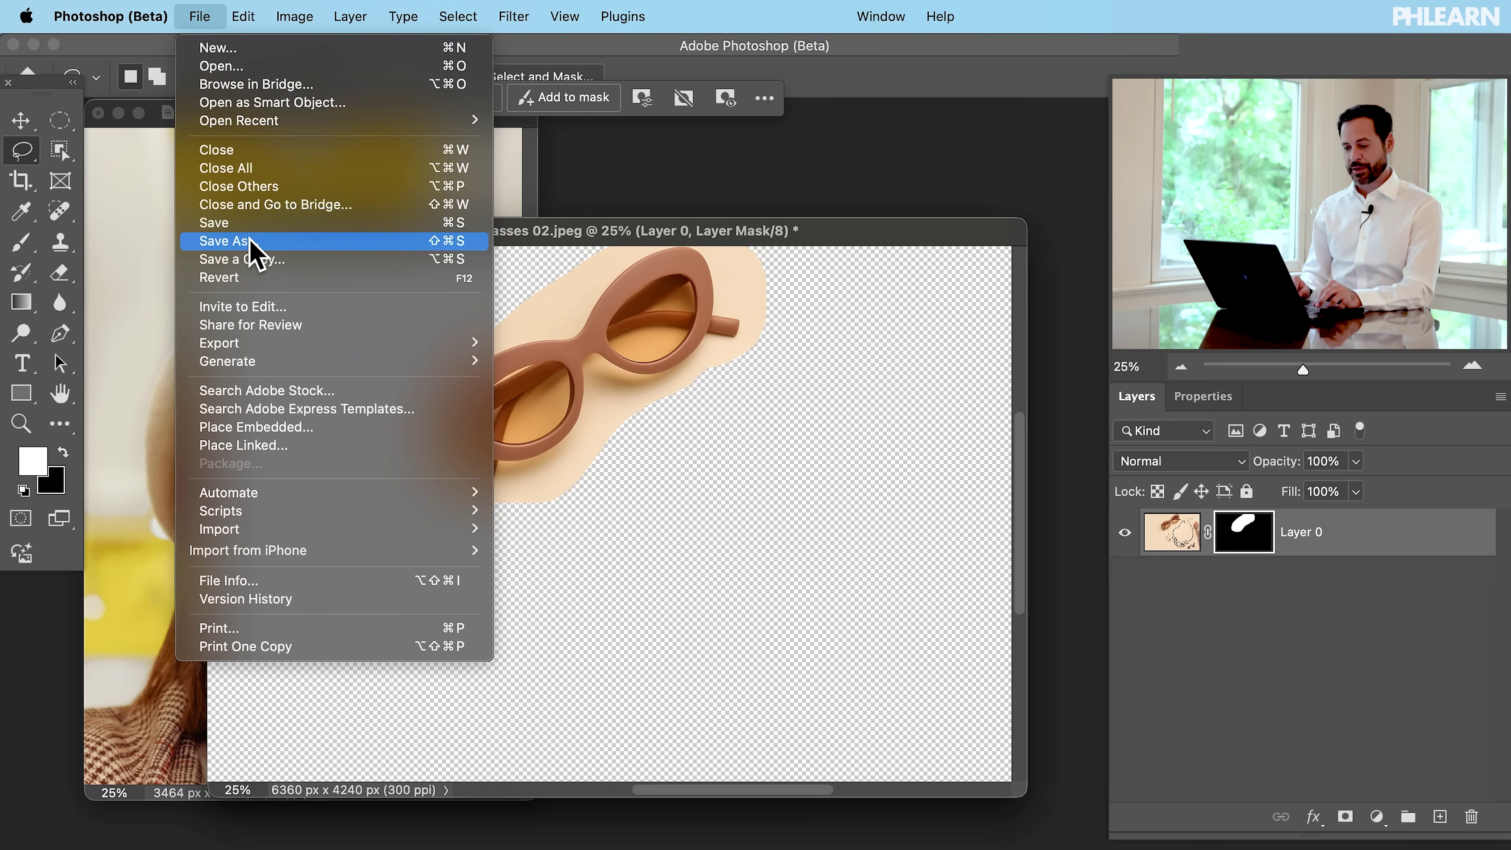
click(266, 246)
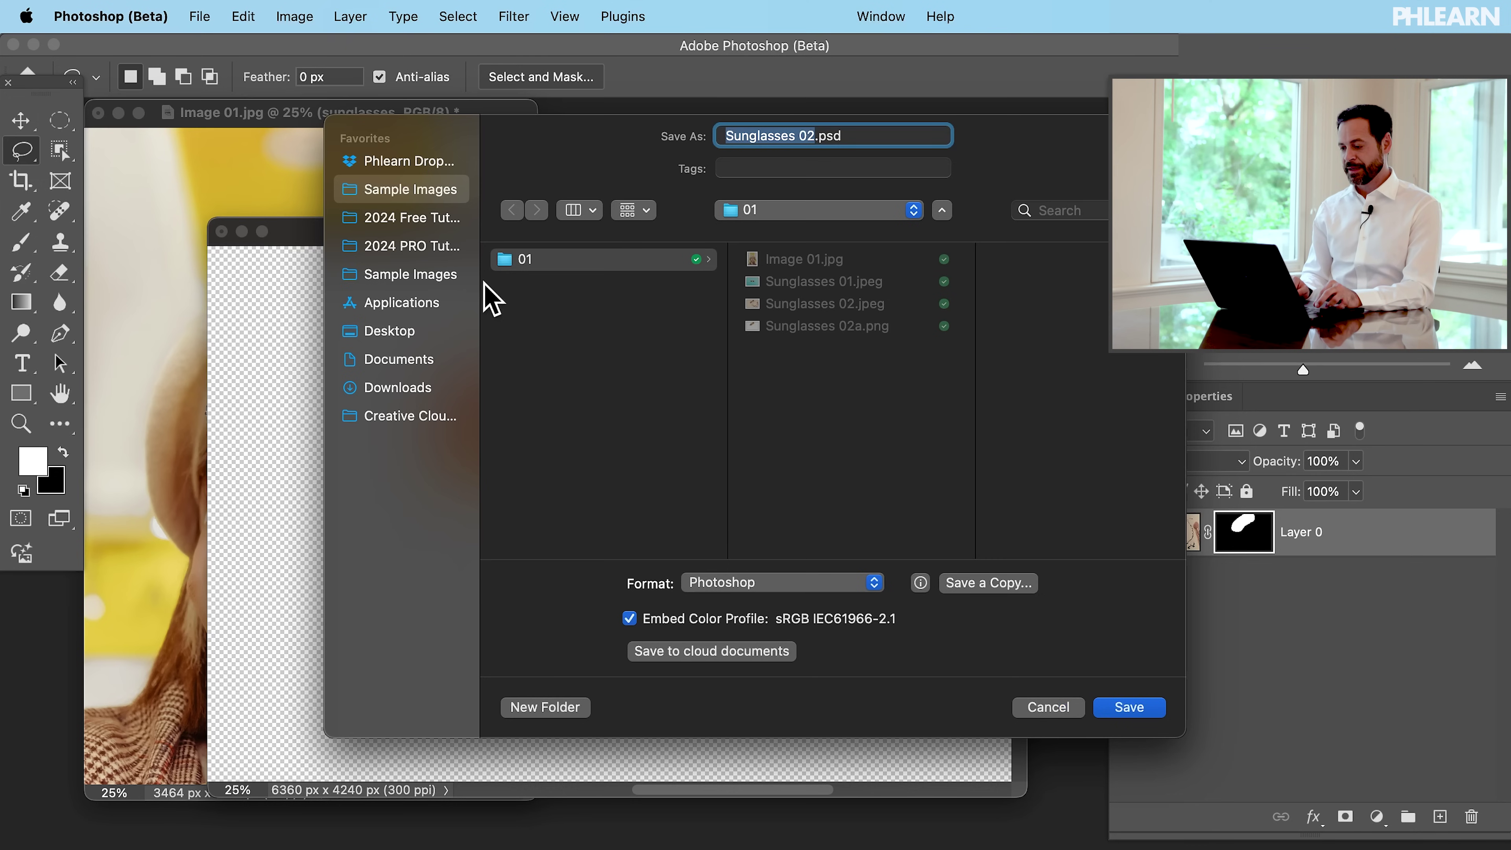
click(744, 586)
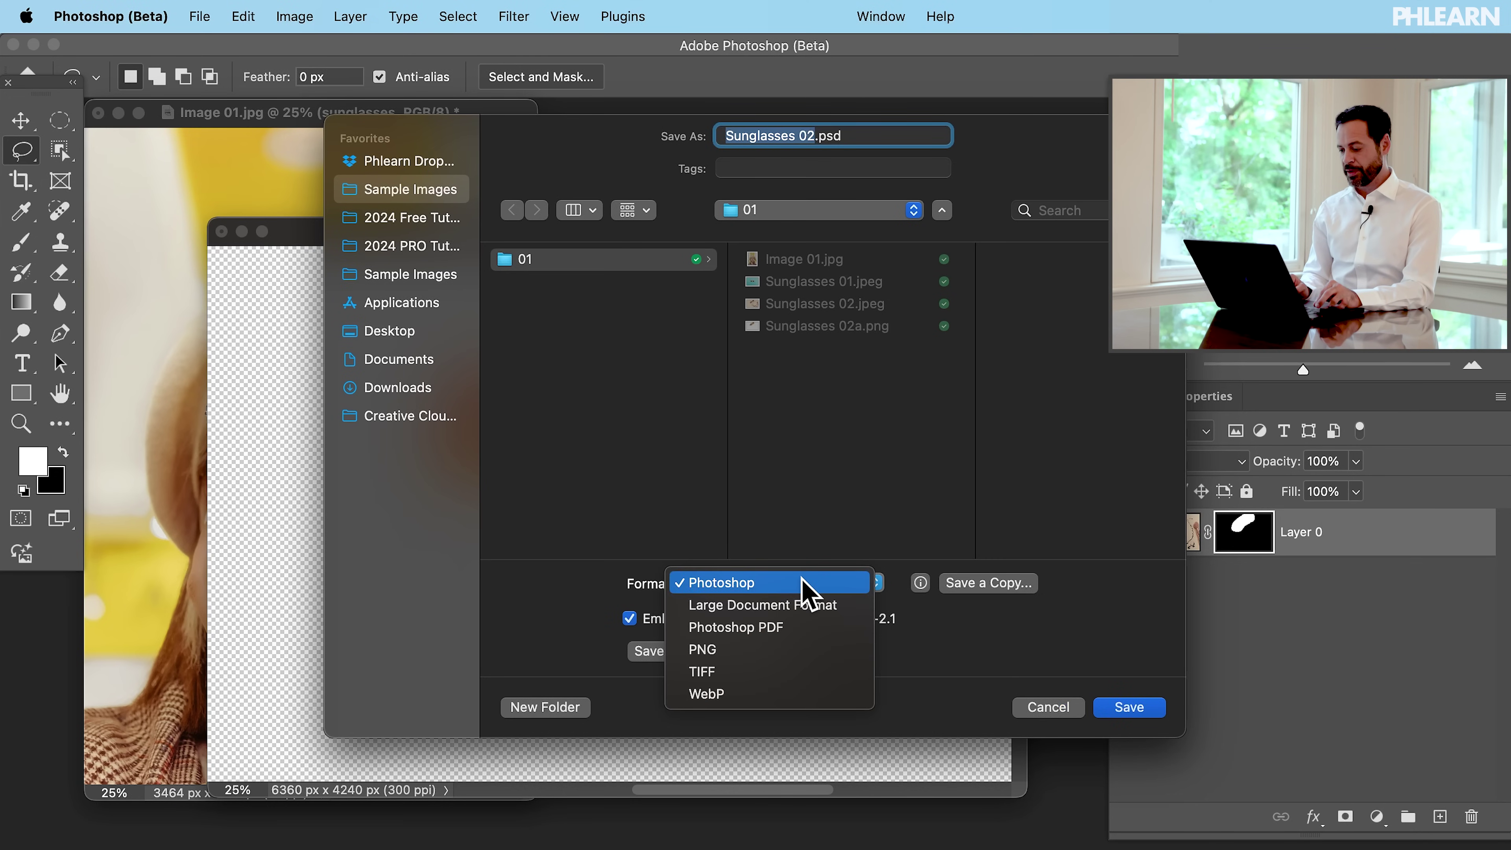
click(729, 657)
drag(976, 140, 795, 149)
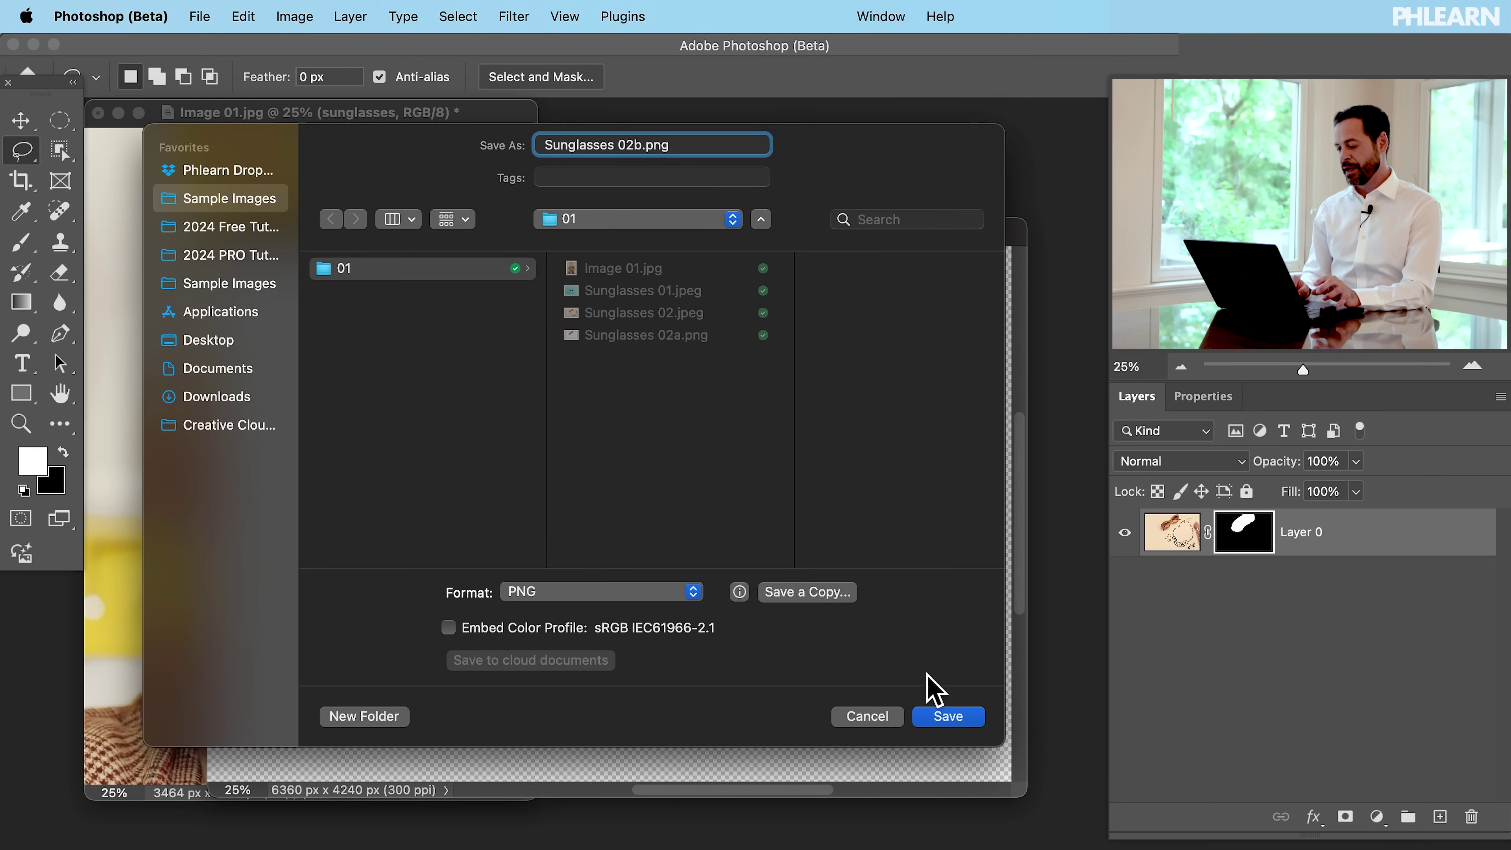
click(946, 718)
click(882, 461)
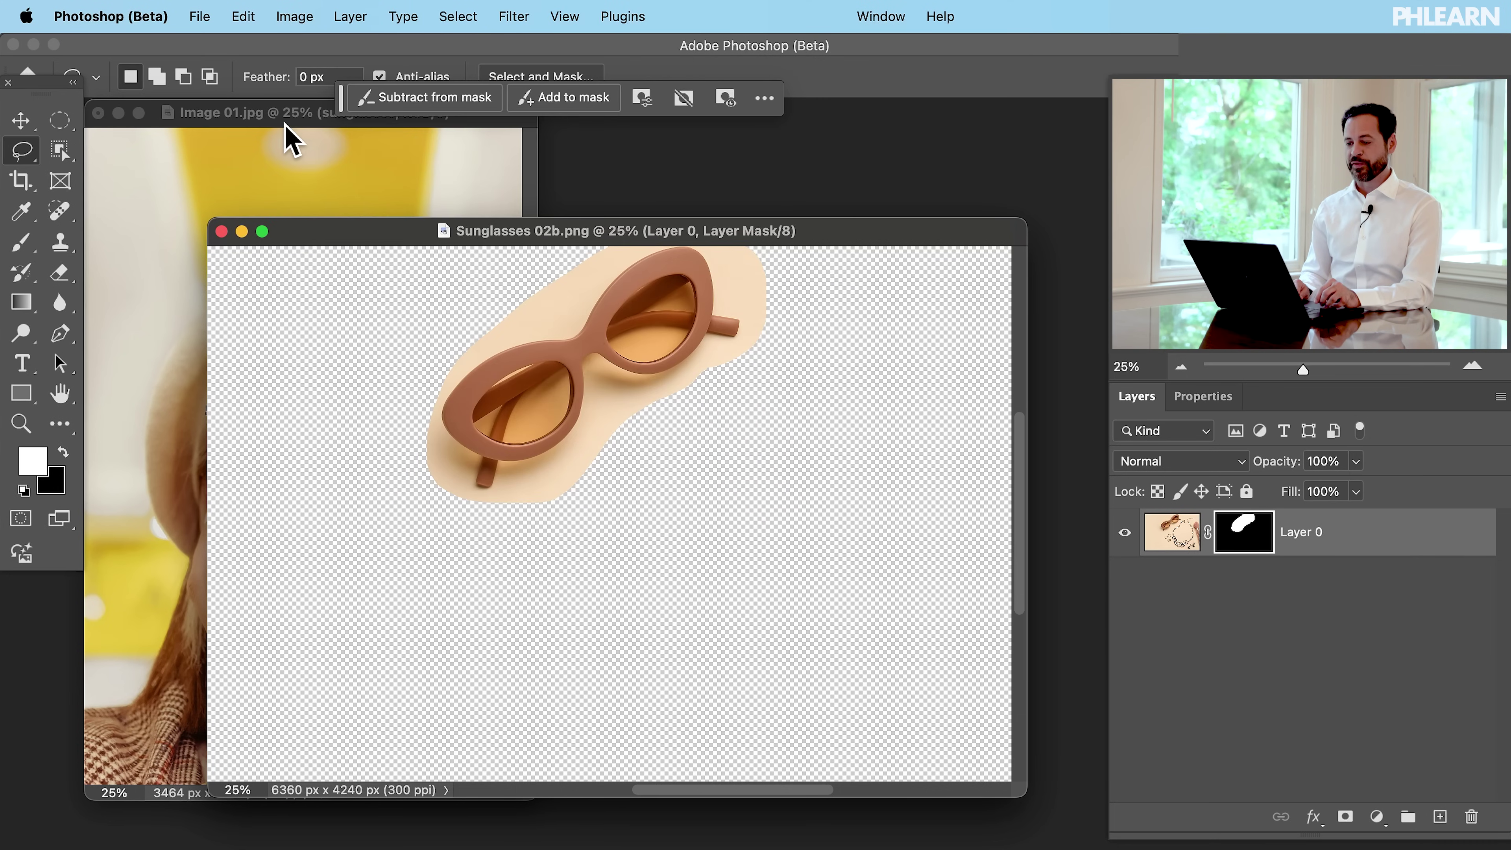
Bring the Image 01.jpg portrait to the front in full-screen view
click(296, 126)
key(f)
scroll(580, 464, up, 5)
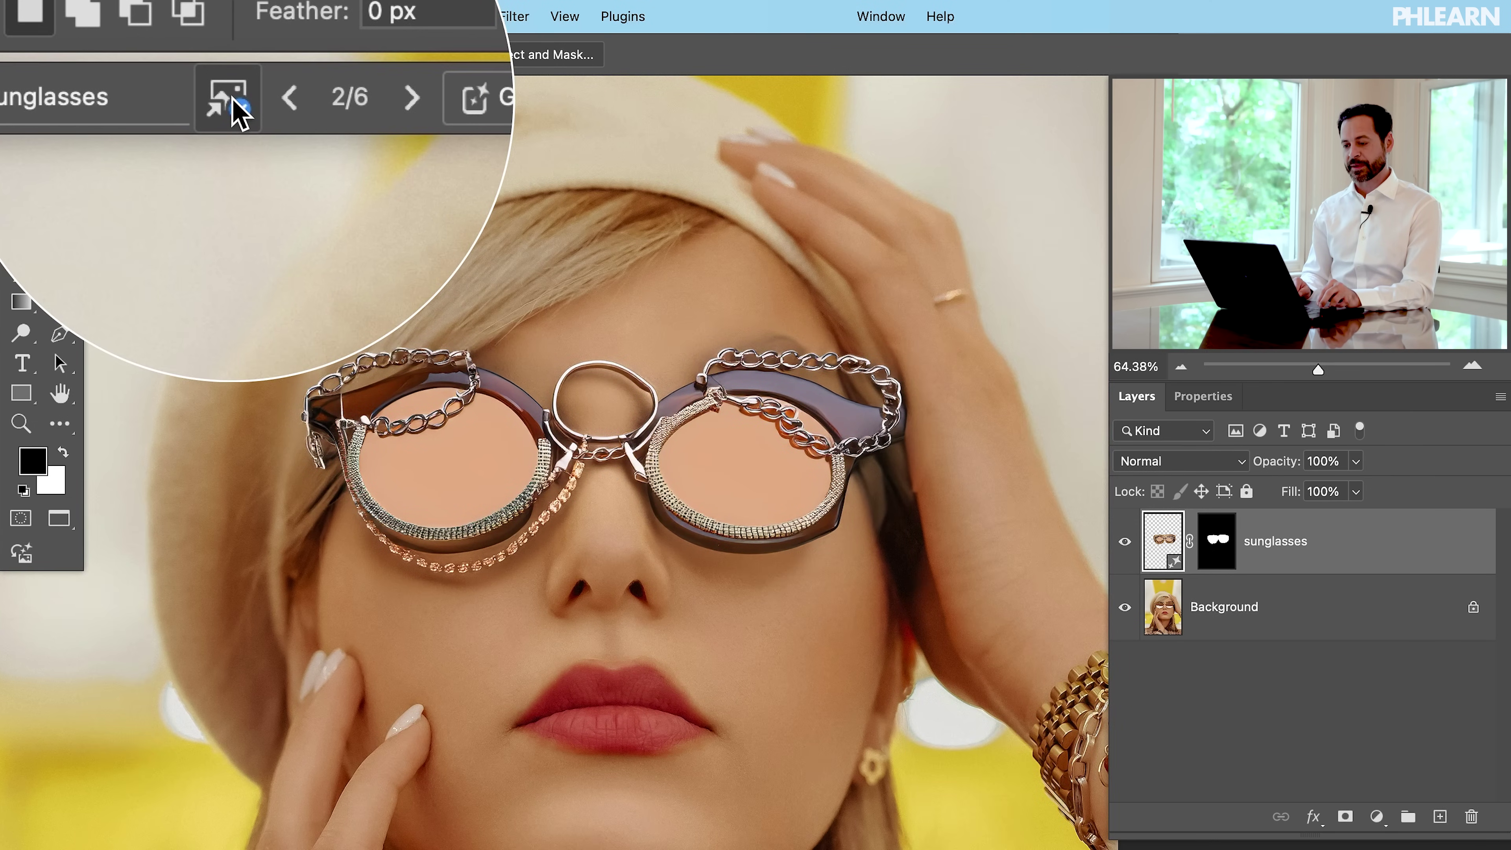
Replace the fill reference with Sunglasses 02b.png and generate new sunglasses
click(232, 98)
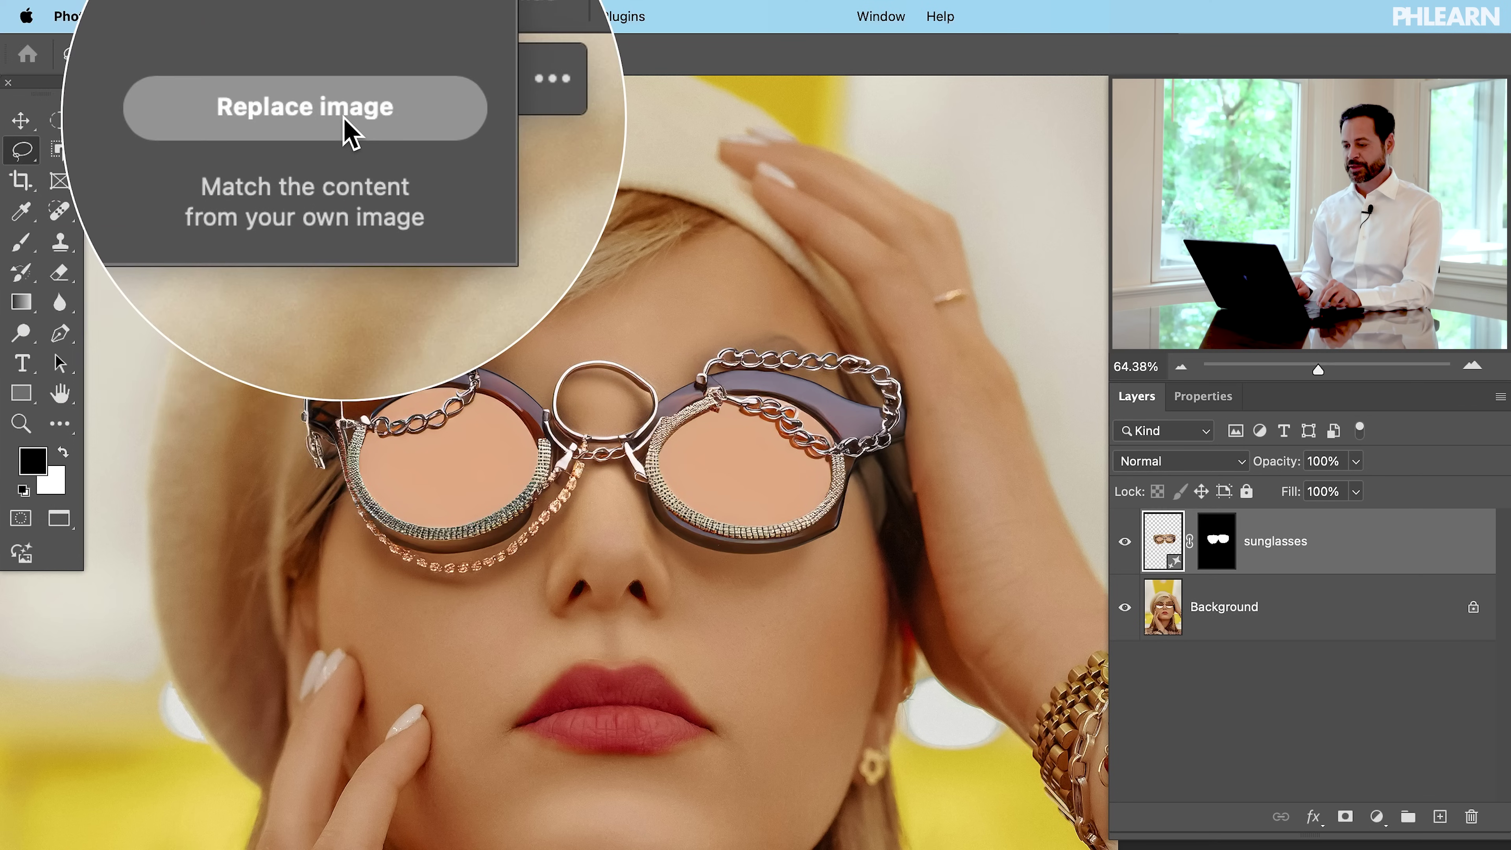
click(346, 119)
click(613, 298)
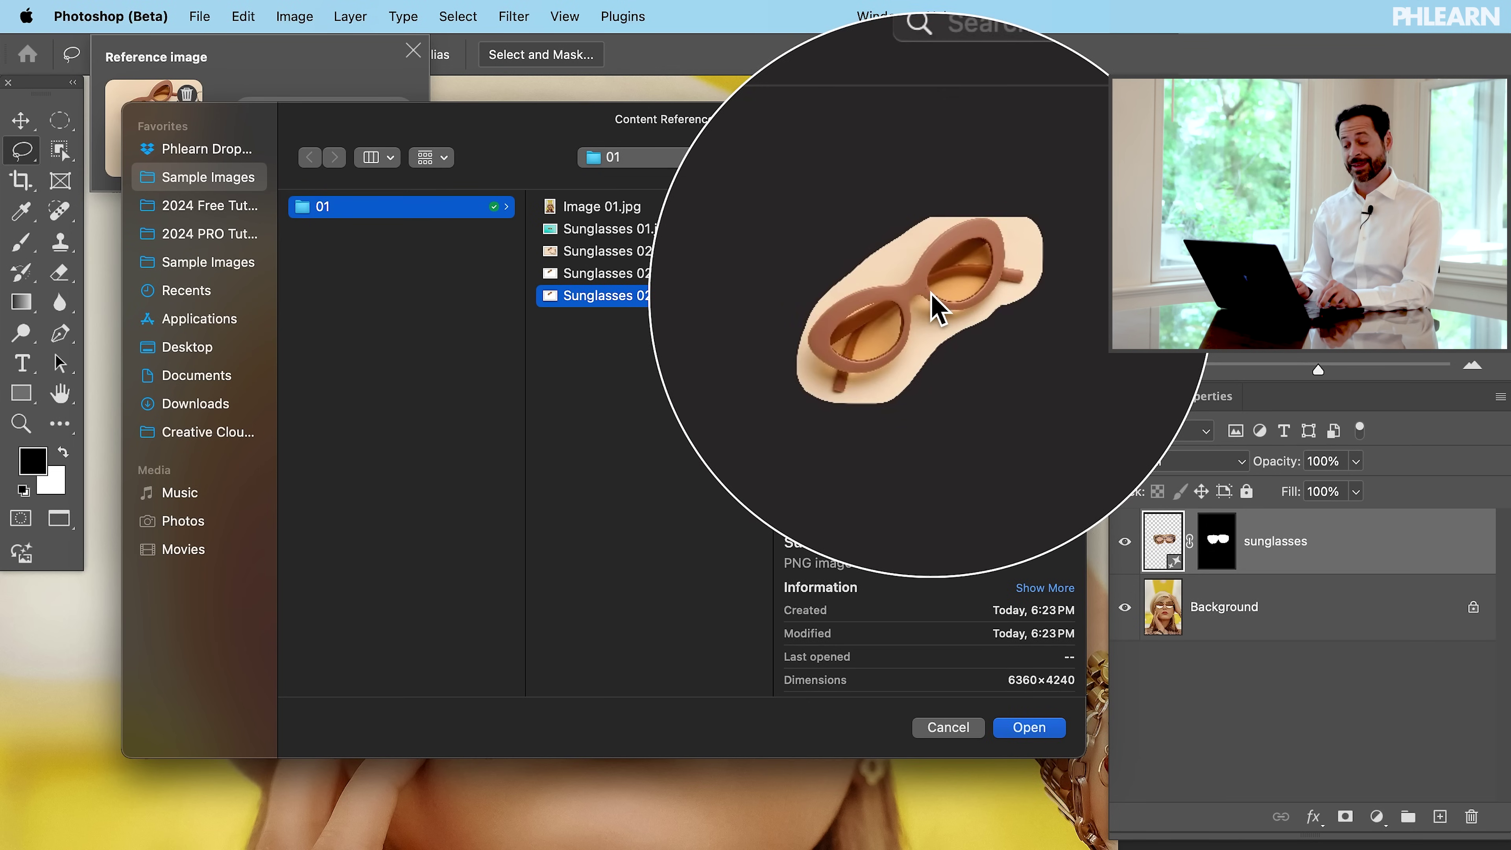
click(1038, 729)
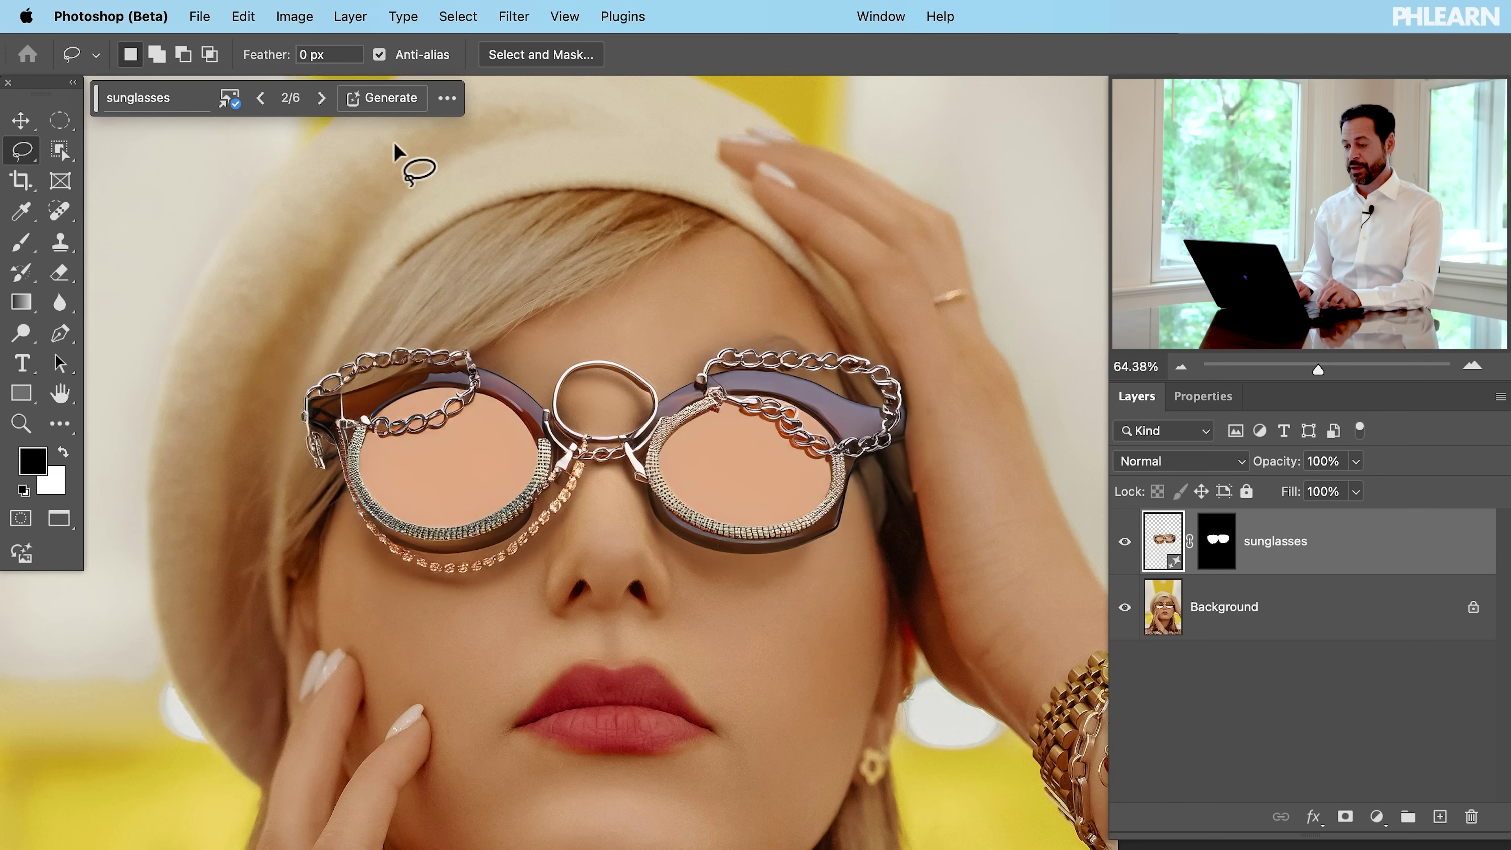
click(383, 98)
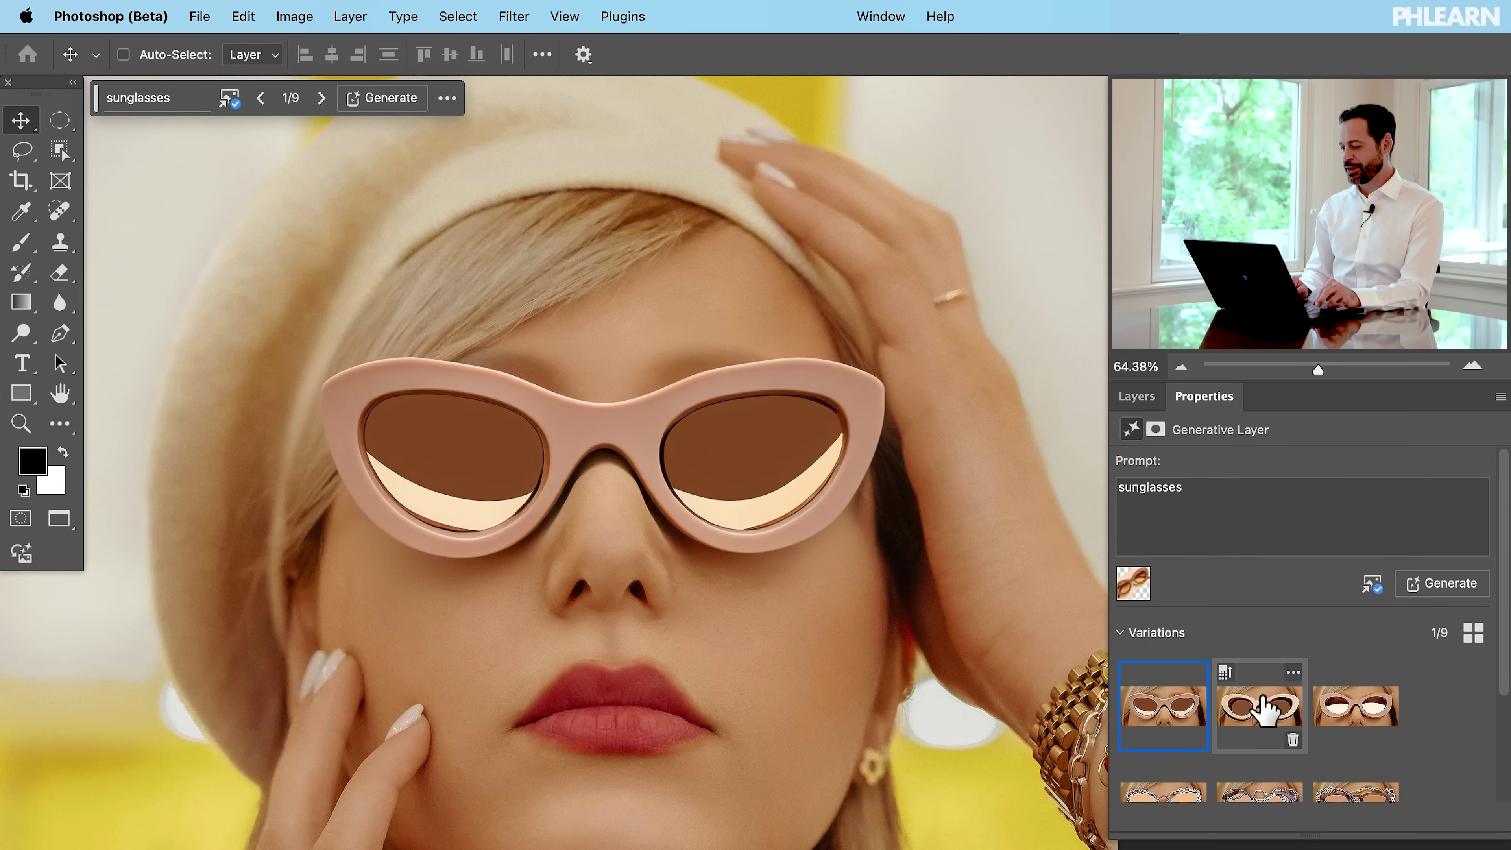
Preview the second variation: peach cat-eye sunglasses with brown lenses
click(1262, 708)
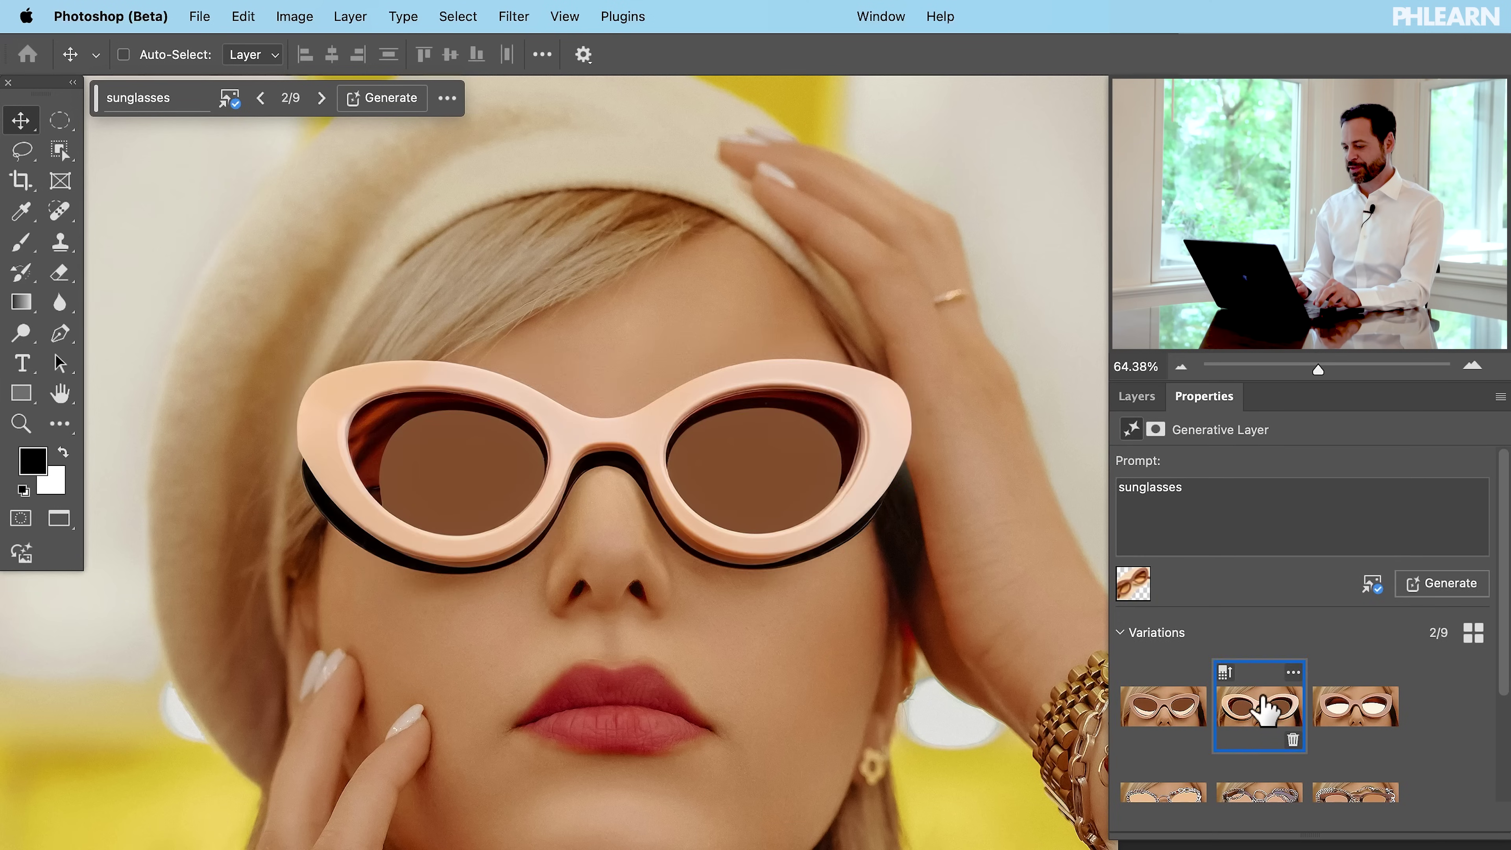
Preview the third variation, then return to the first brown-lens variation
click(1351, 705)
scroll(830, 538, down, 1)
scroll(831, 538, down, 1)
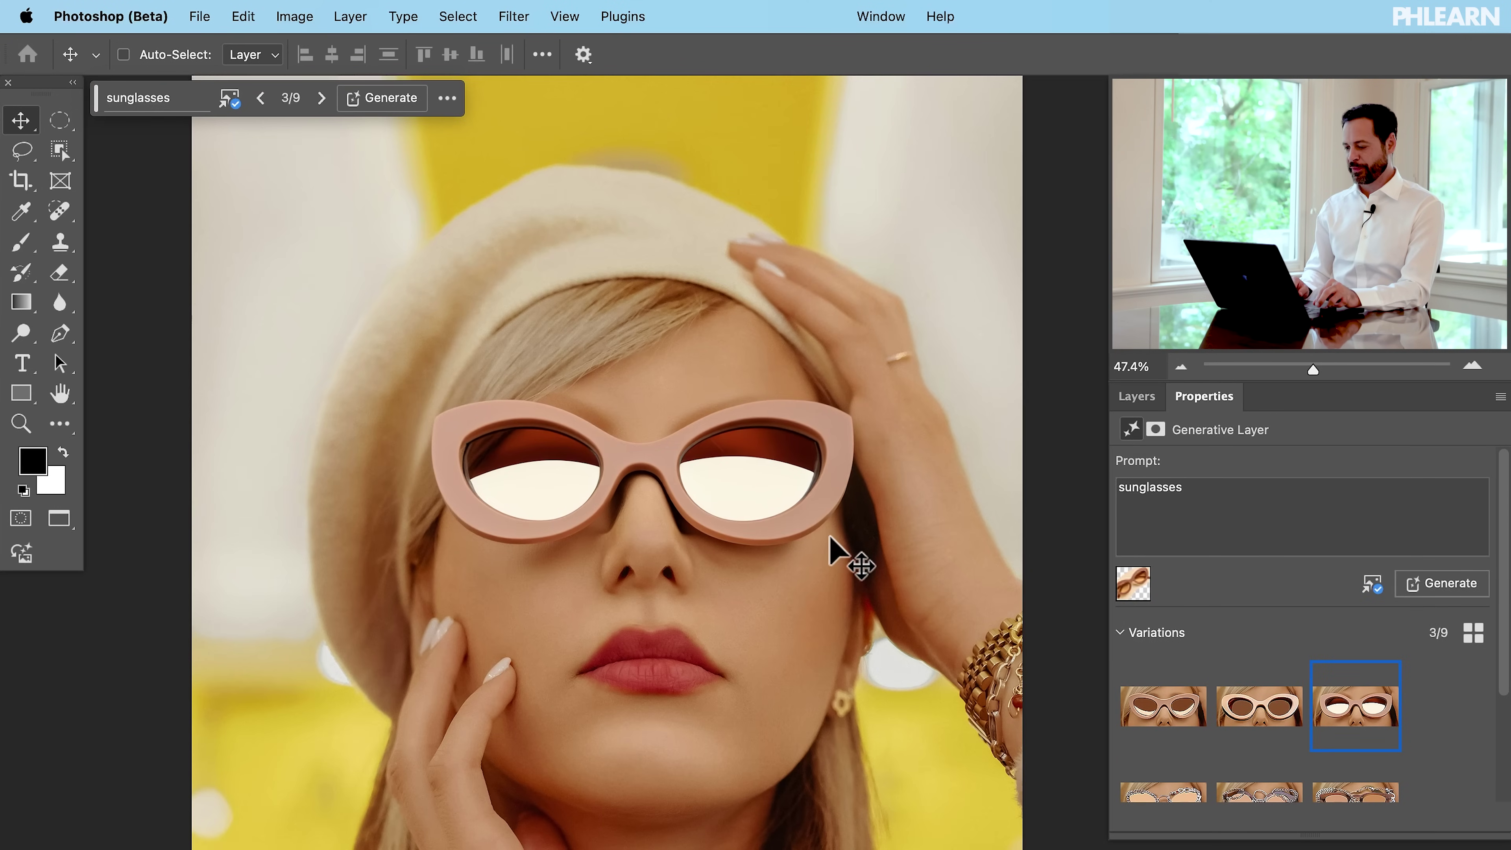
click(1167, 724)
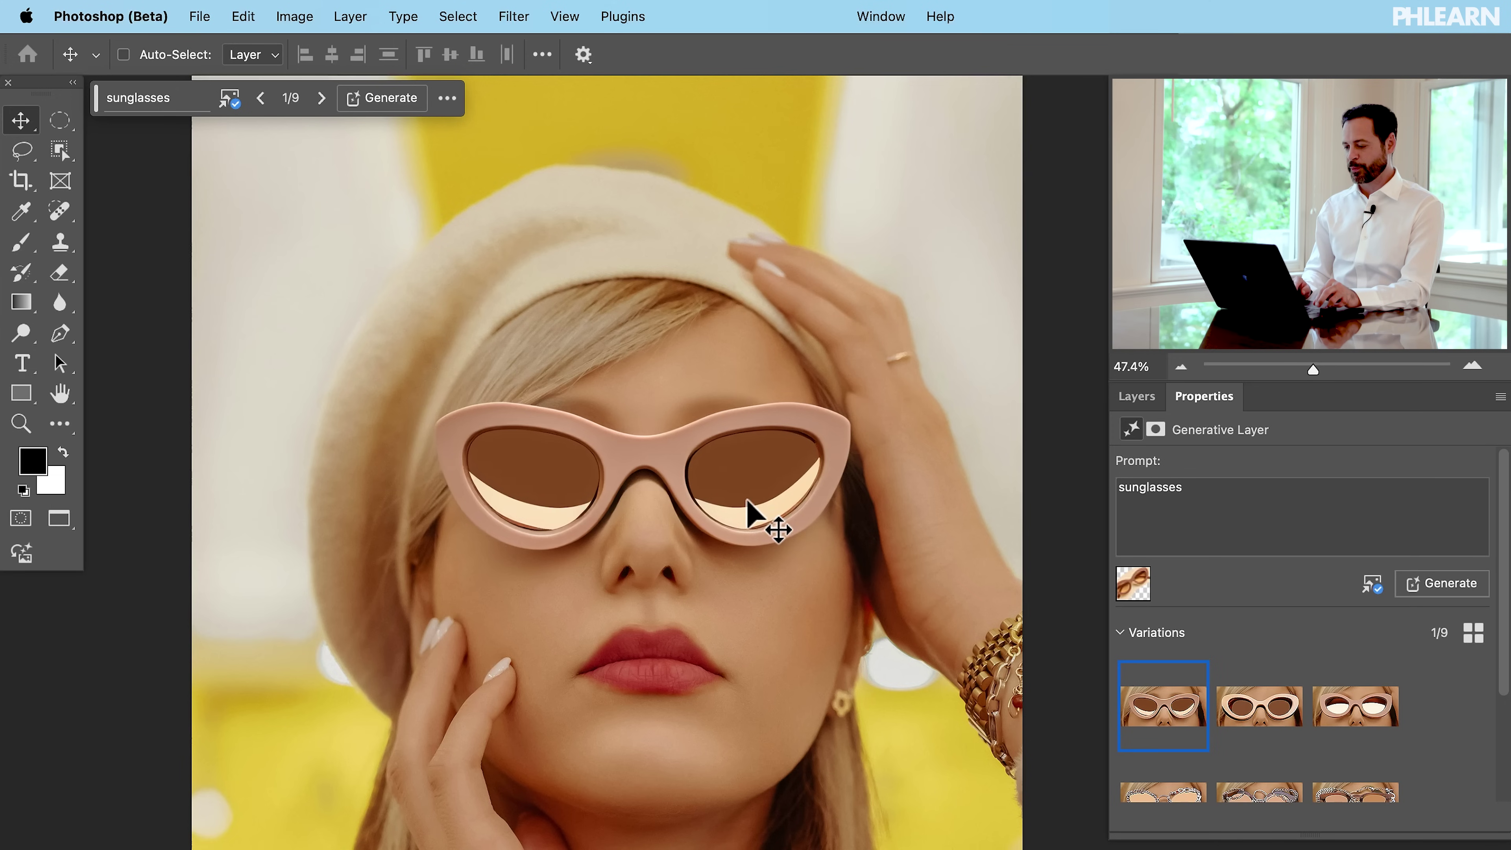
scroll(748, 501, down, 2)
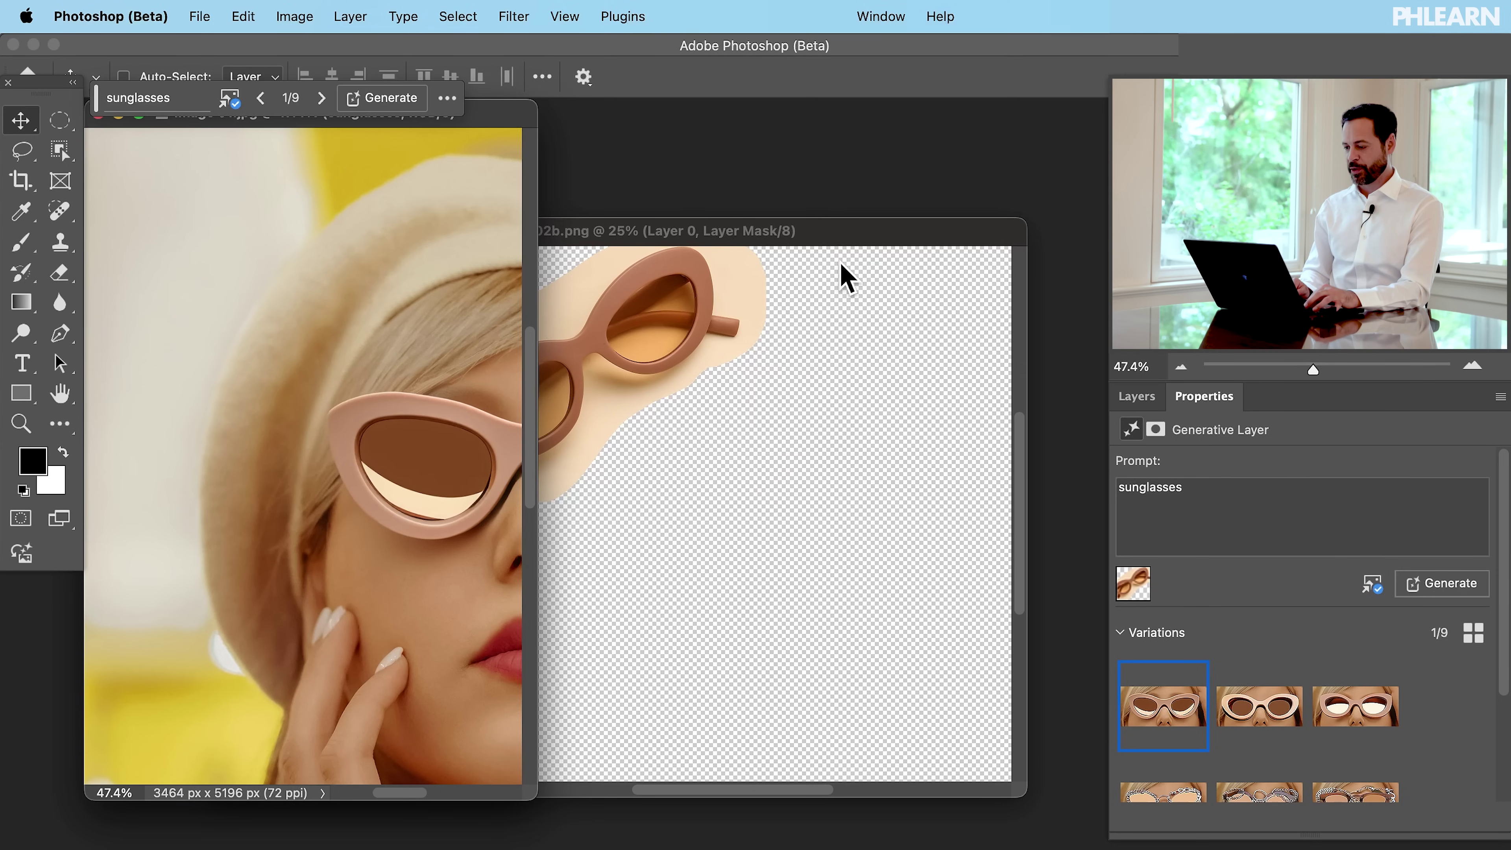
Move the reference sunglasses window aside and view the portrait in full-screen mode with menus
click(847, 233)
drag(848, 233, 882, 246)
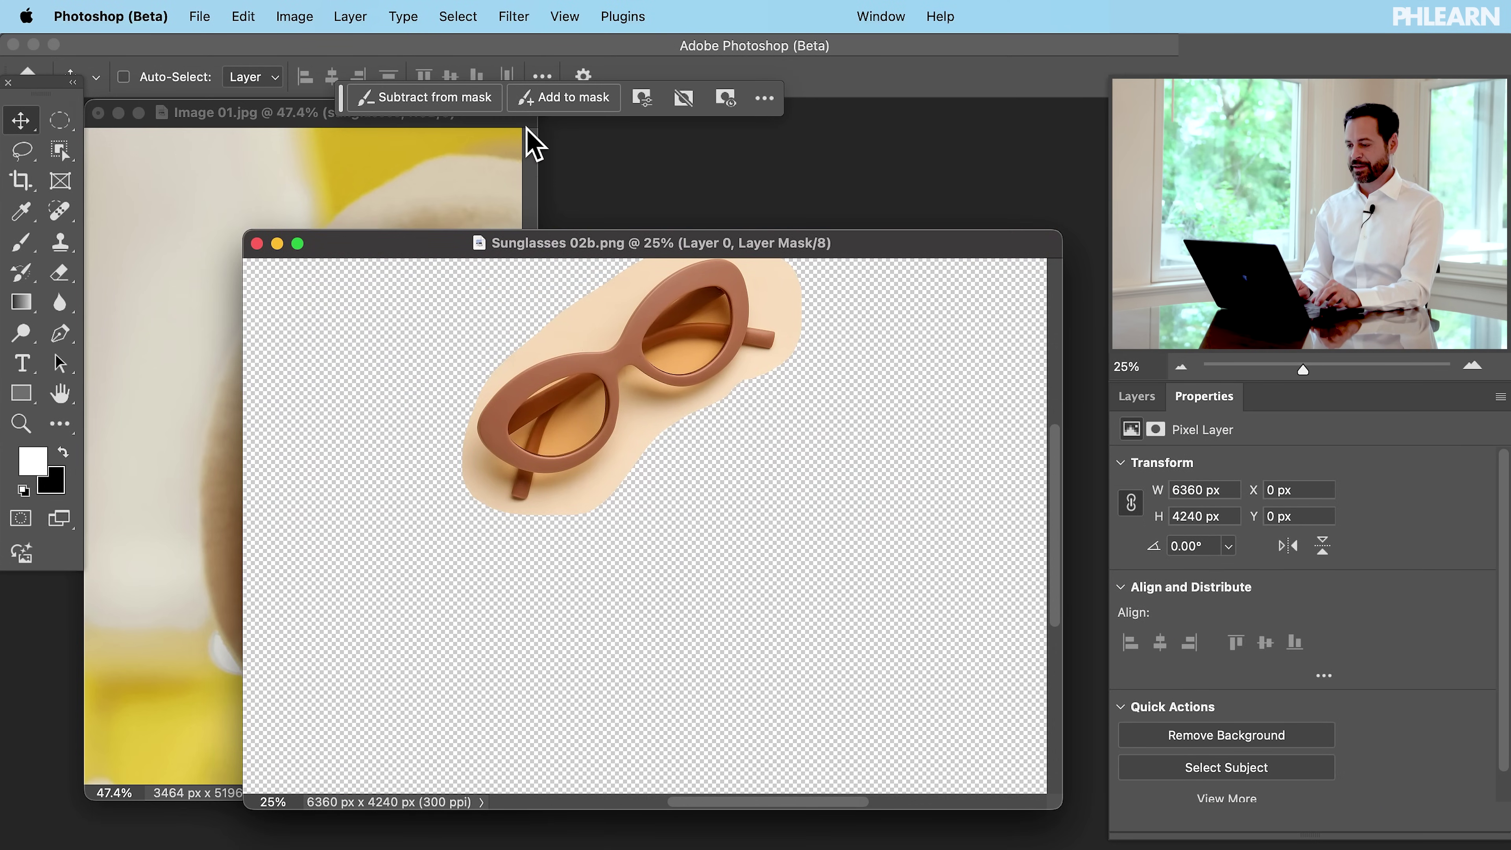
click(534, 143)
key(f)
scroll(826, 499, up, 3)
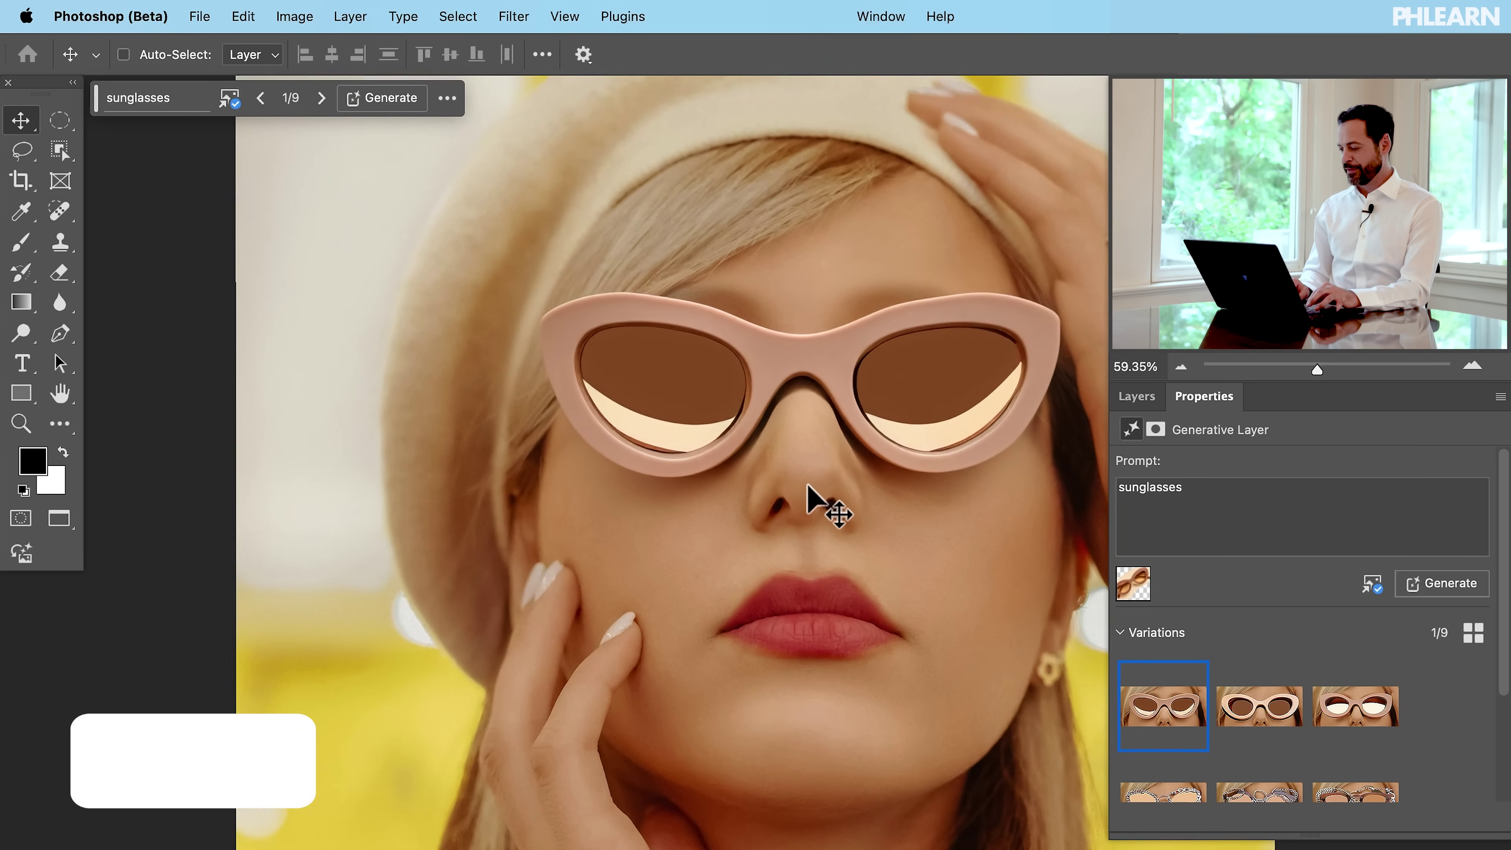
scroll(1298, 719, down, 5)
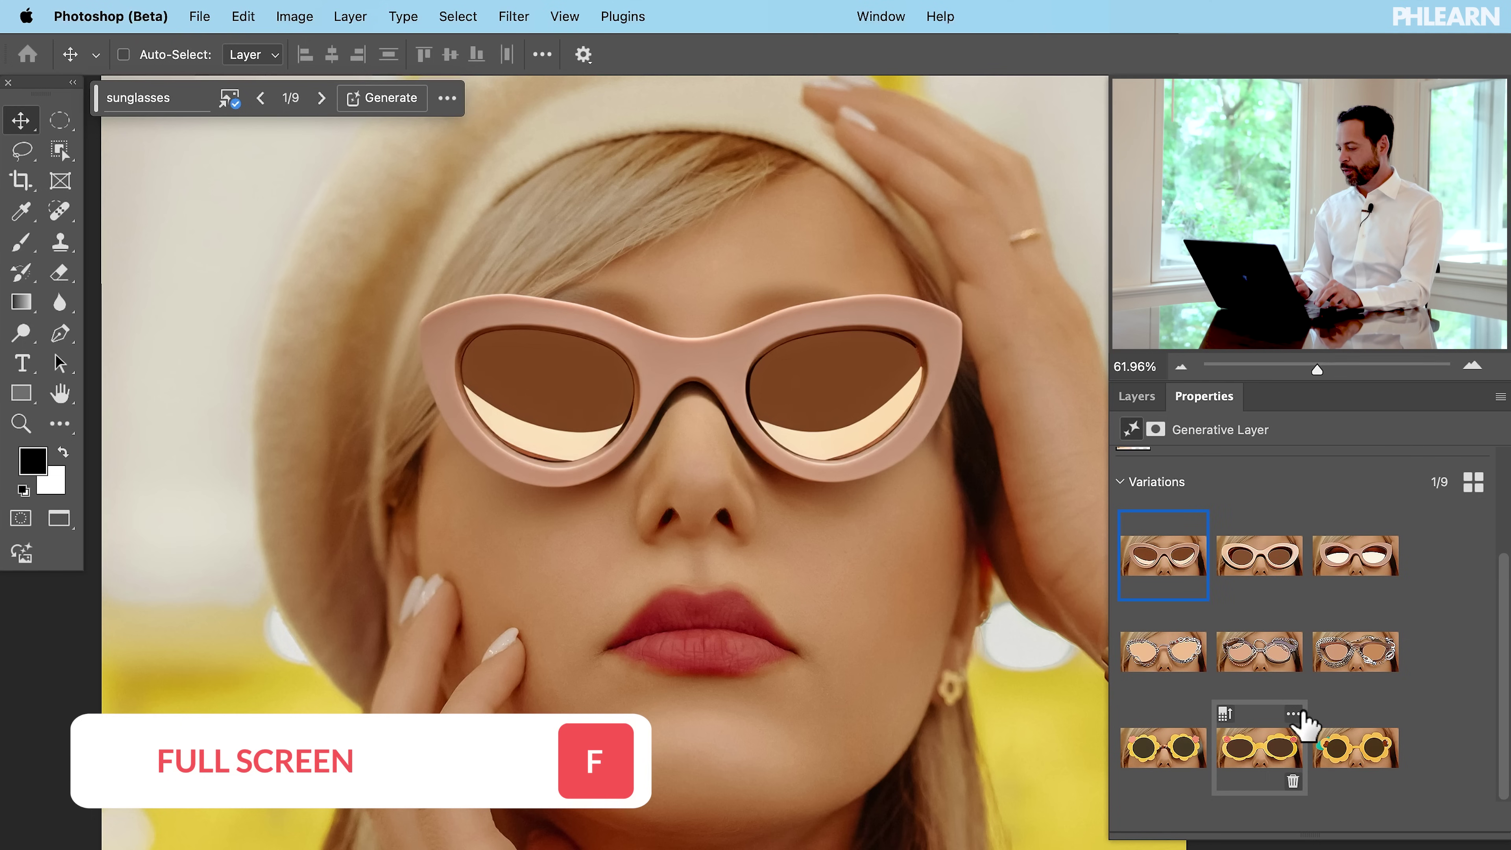
Compare the yellow flower, fourth, fifth, sixth, white-lens and pink cat-eye variations, ending on the first
click(1159, 756)
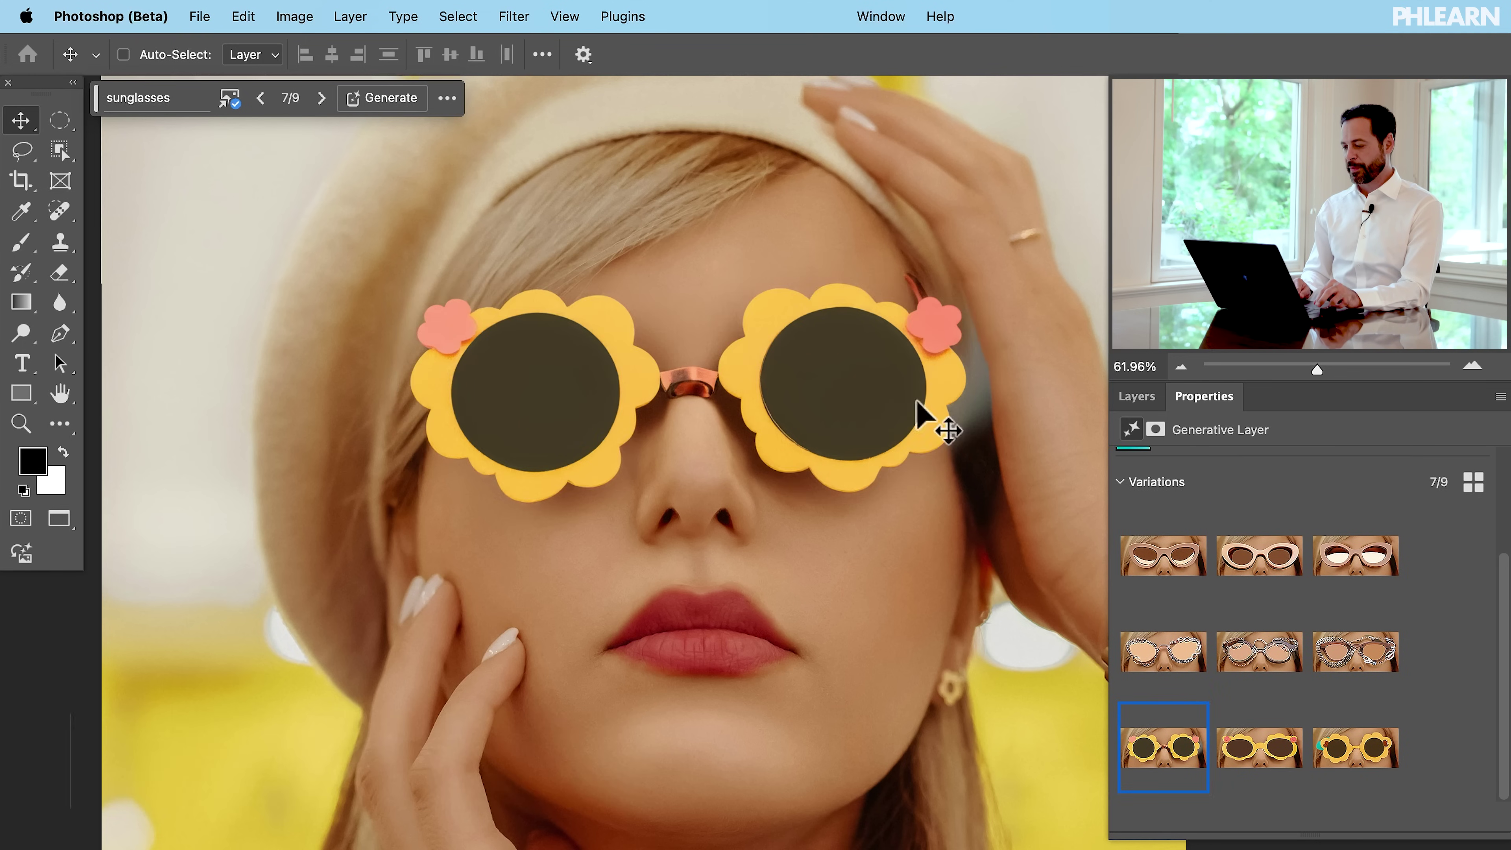
click(1170, 666)
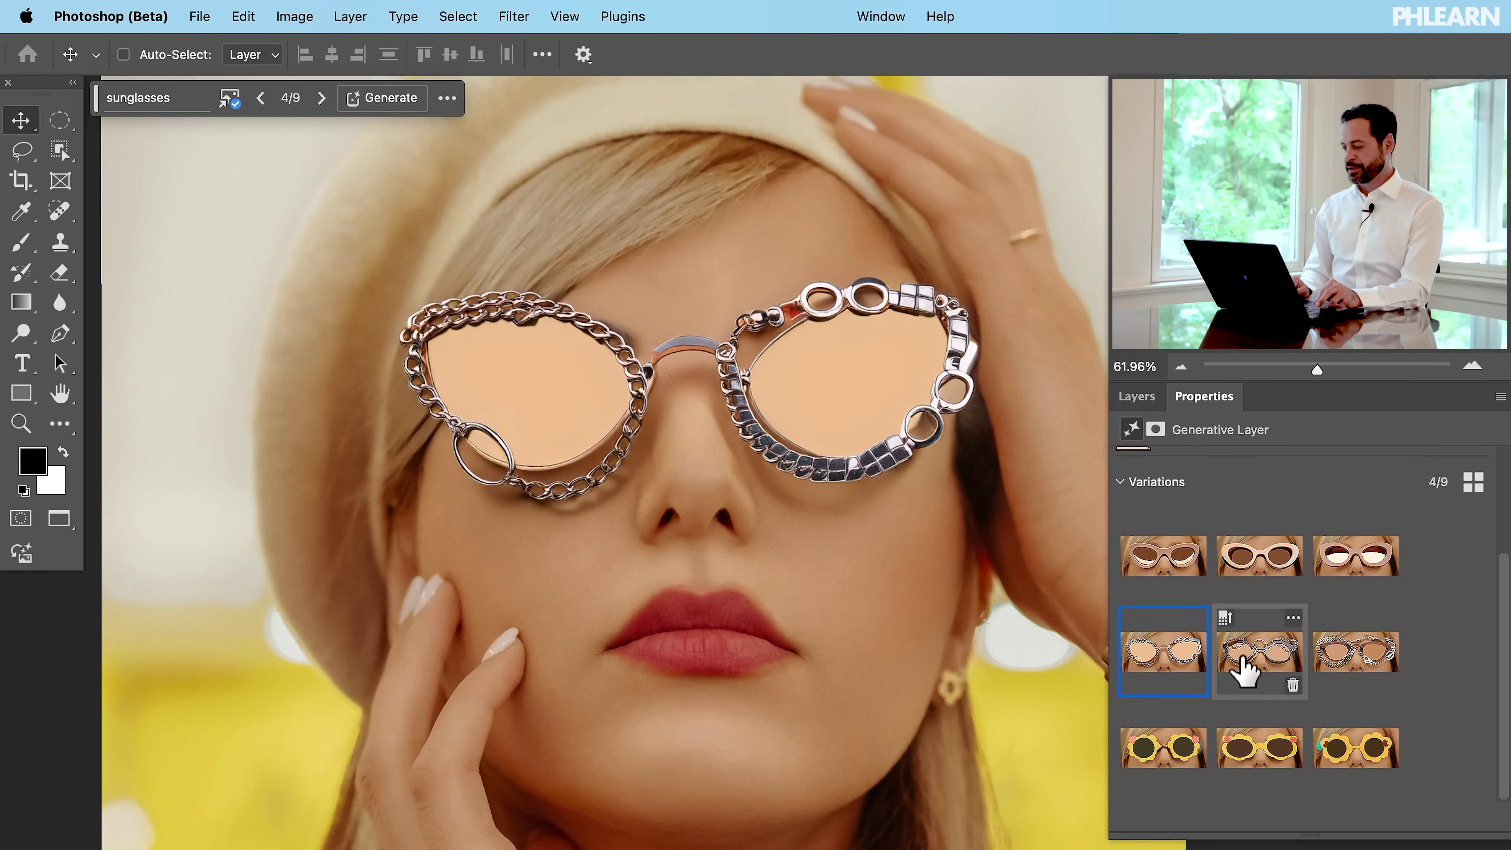
click(1265, 663)
click(1332, 670)
click(1336, 573)
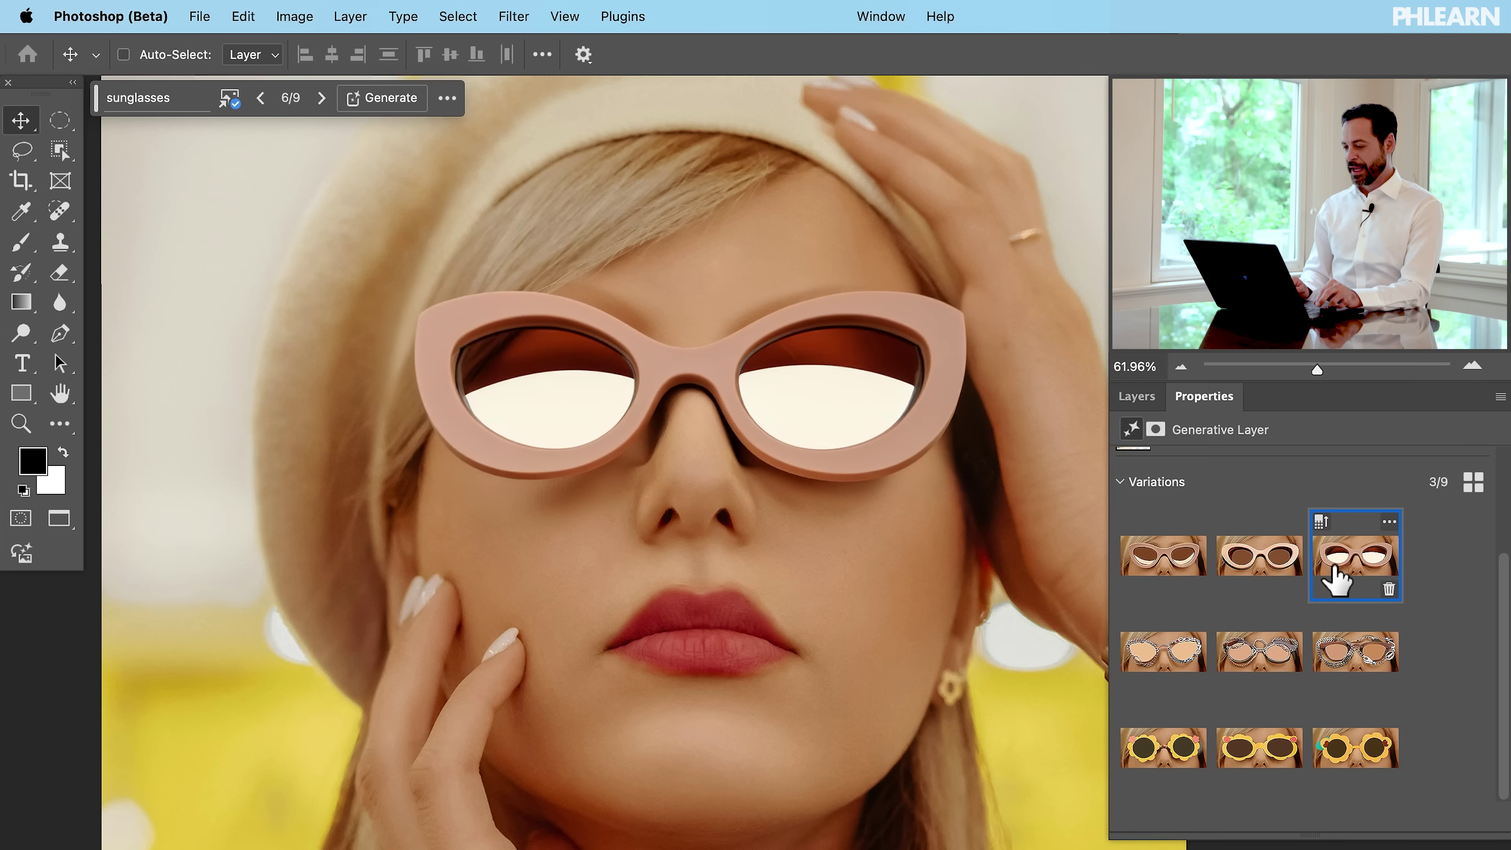
click(1262, 576)
click(1151, 574)
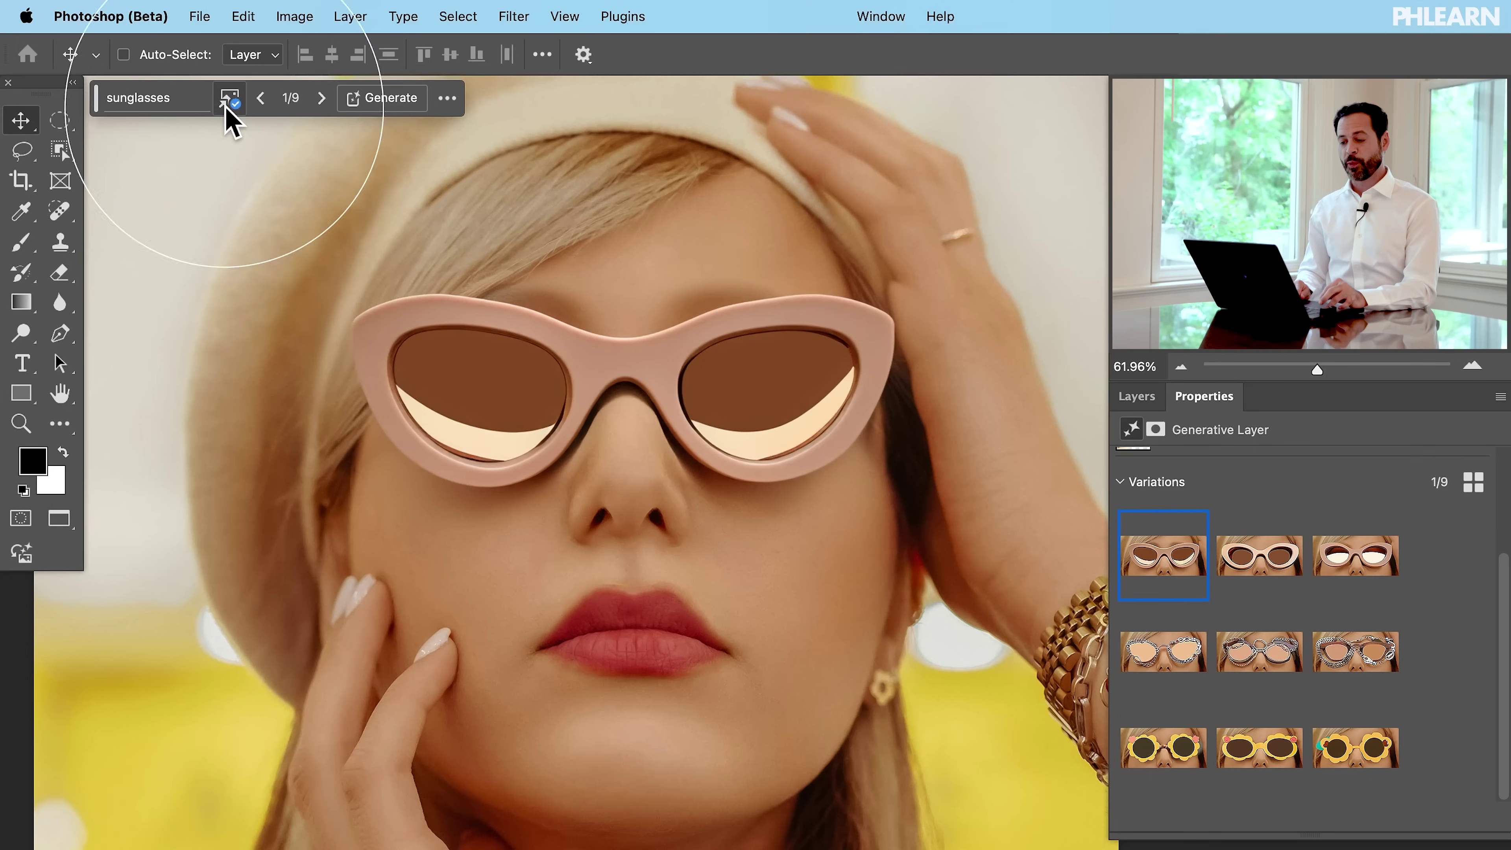
Remove the brown oval reference image and generate three more sunglasses variations without it
click(225, 102)
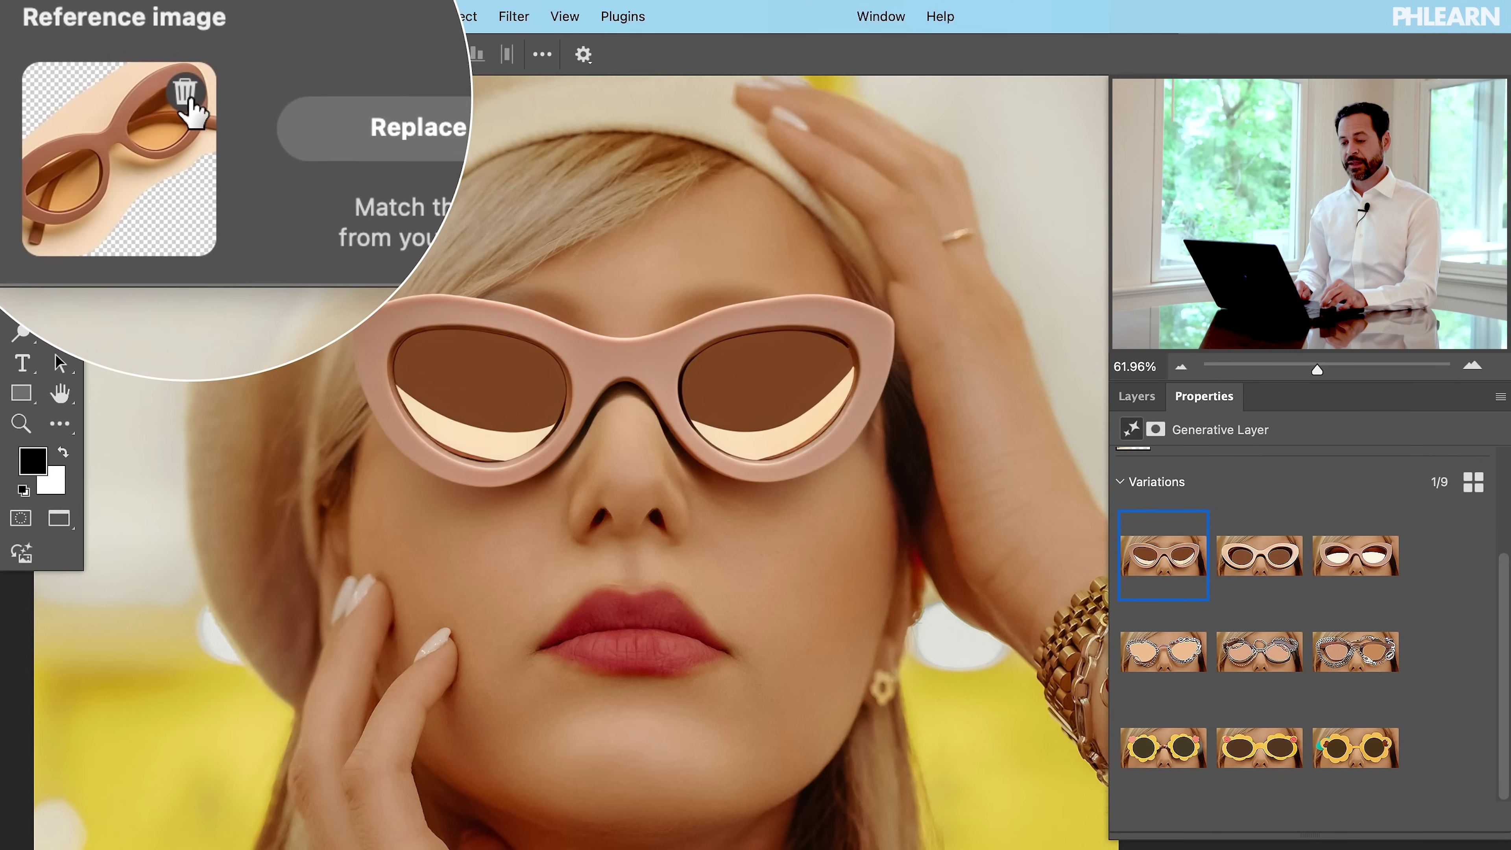
click(189, 101)
click(413, 51)
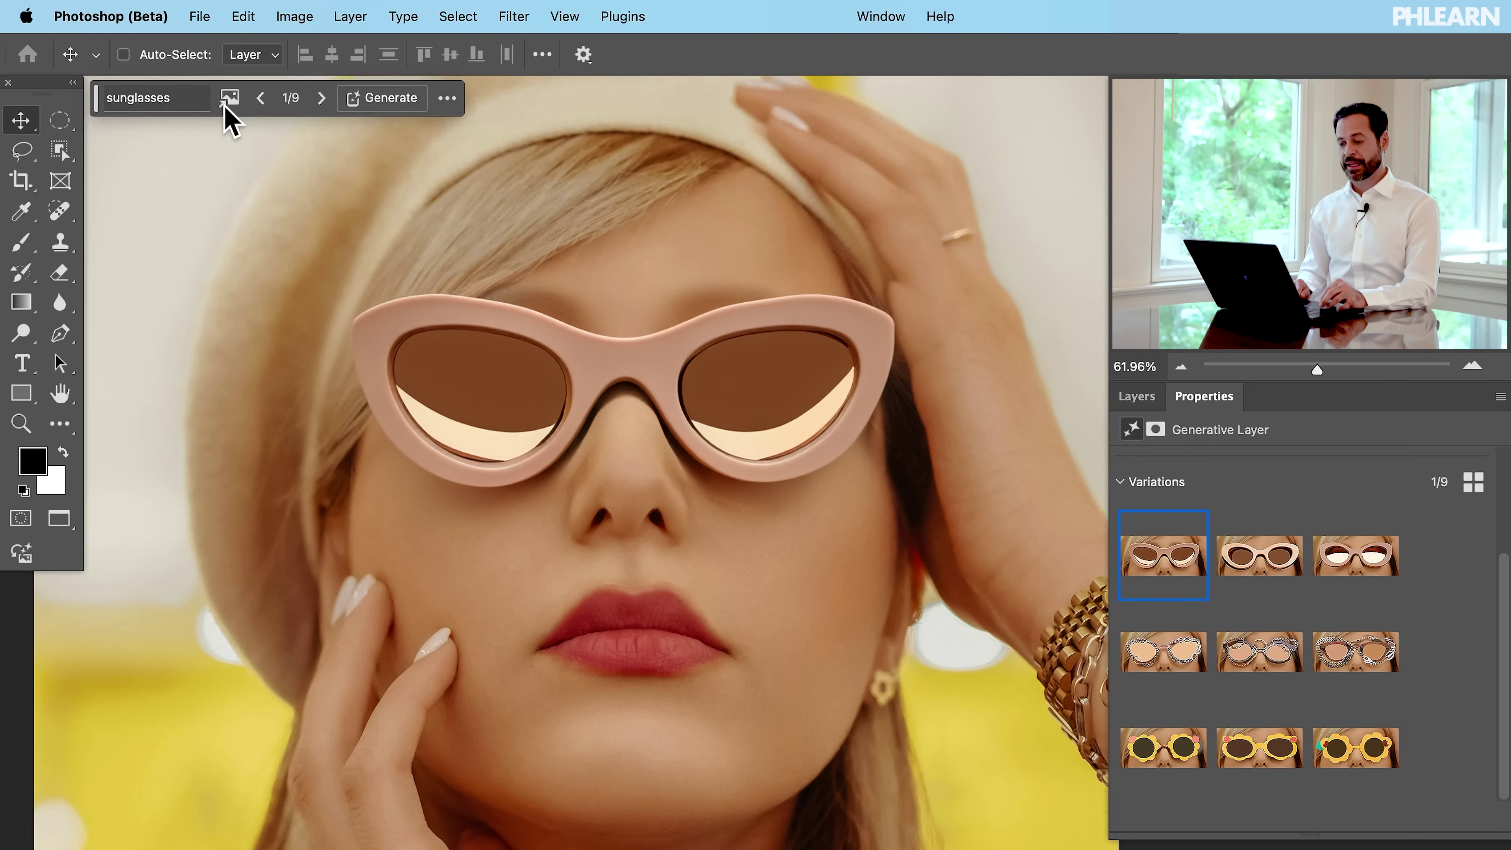
click(387, 99)
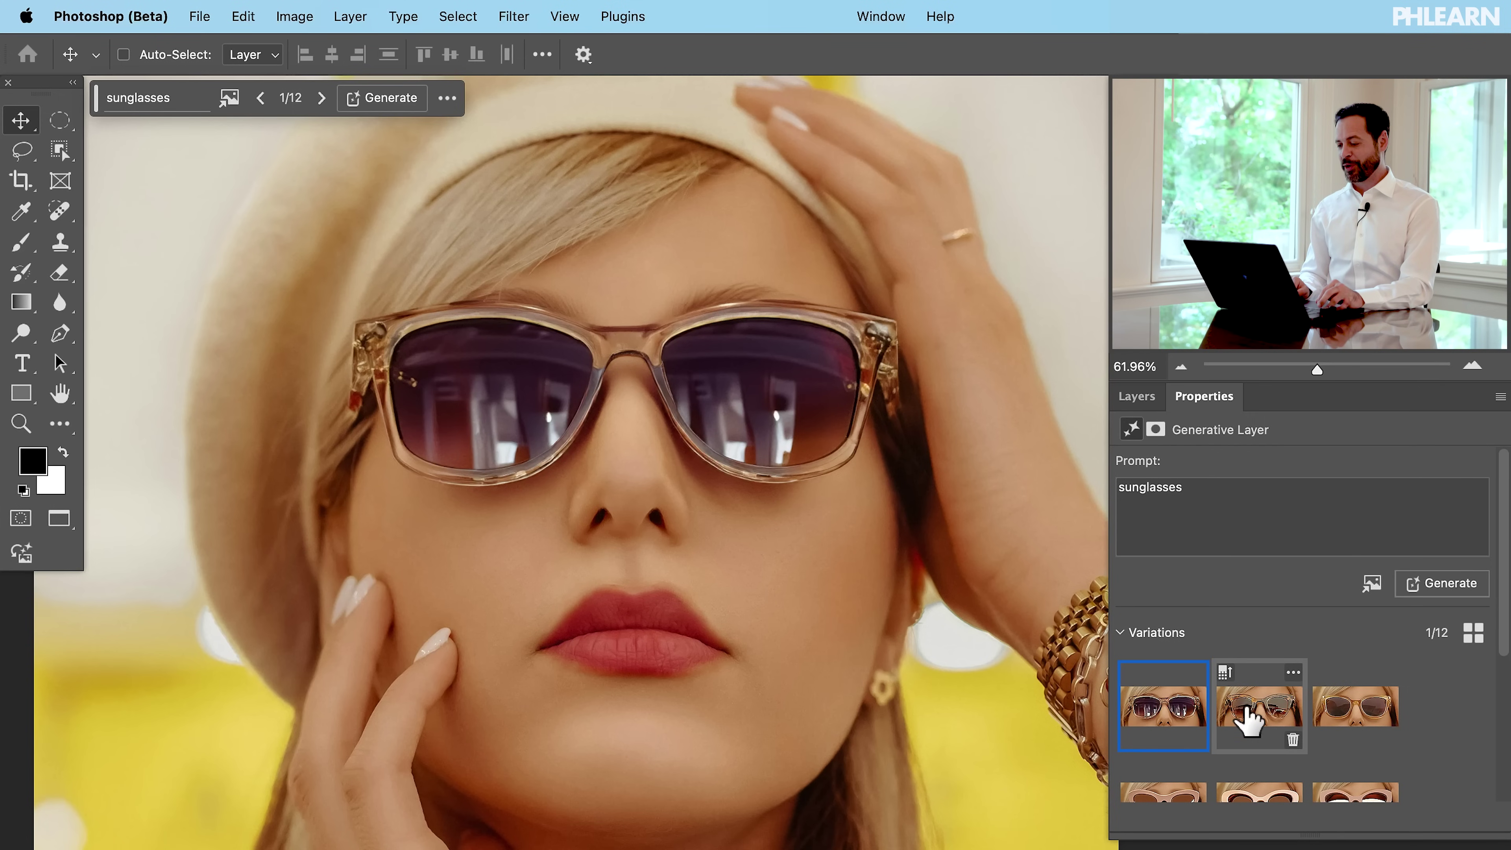
Preview variations 2, 3, 5 (pink cat-eye), 8 (chain-frame) and 10 (yellow flower)
click(1248, 712)
click(1342, 718)
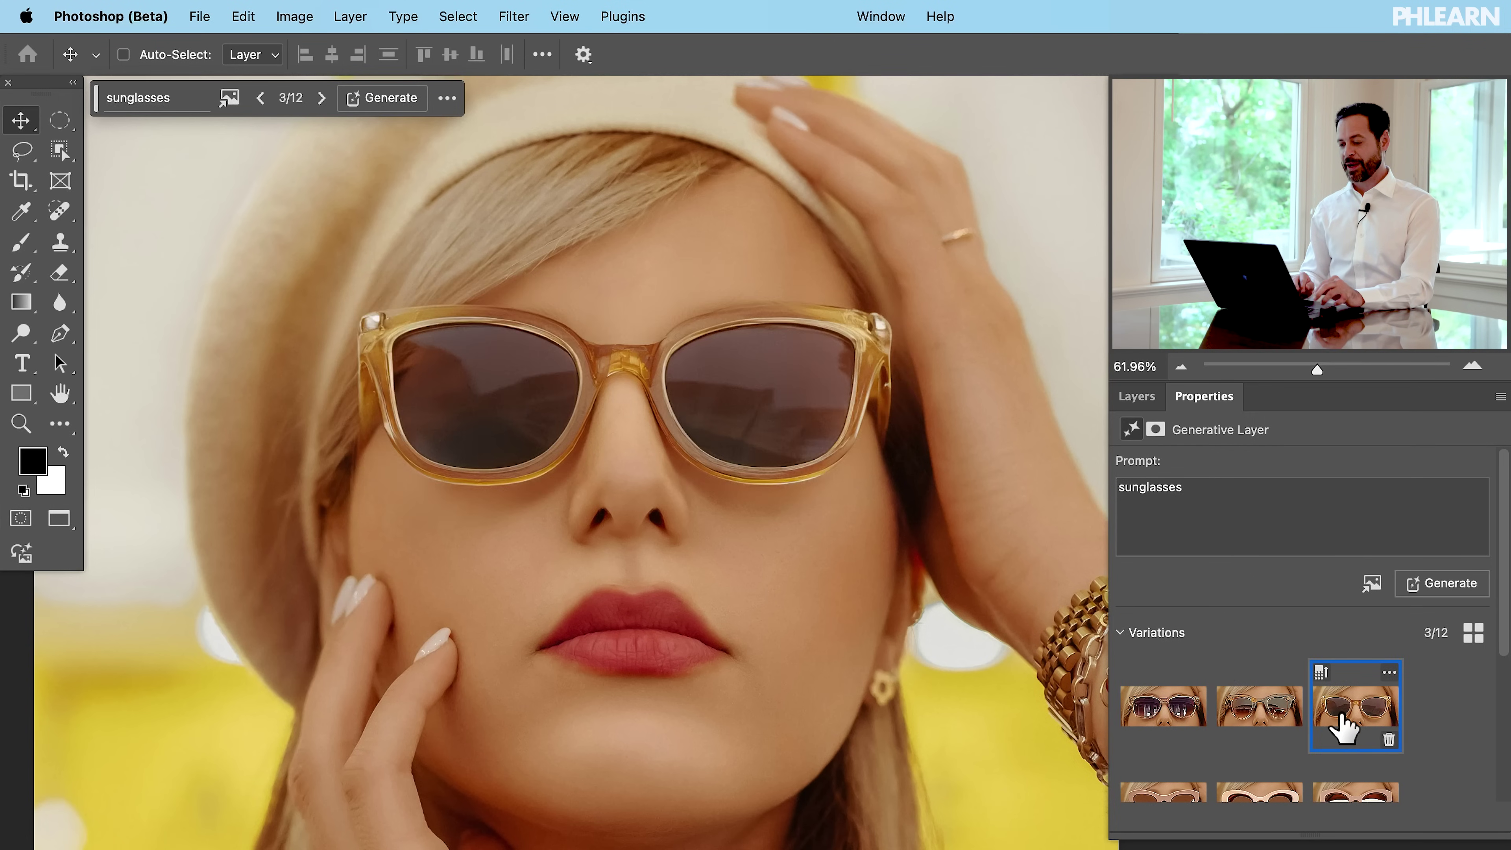
scroll(1343, 727, down, 3)
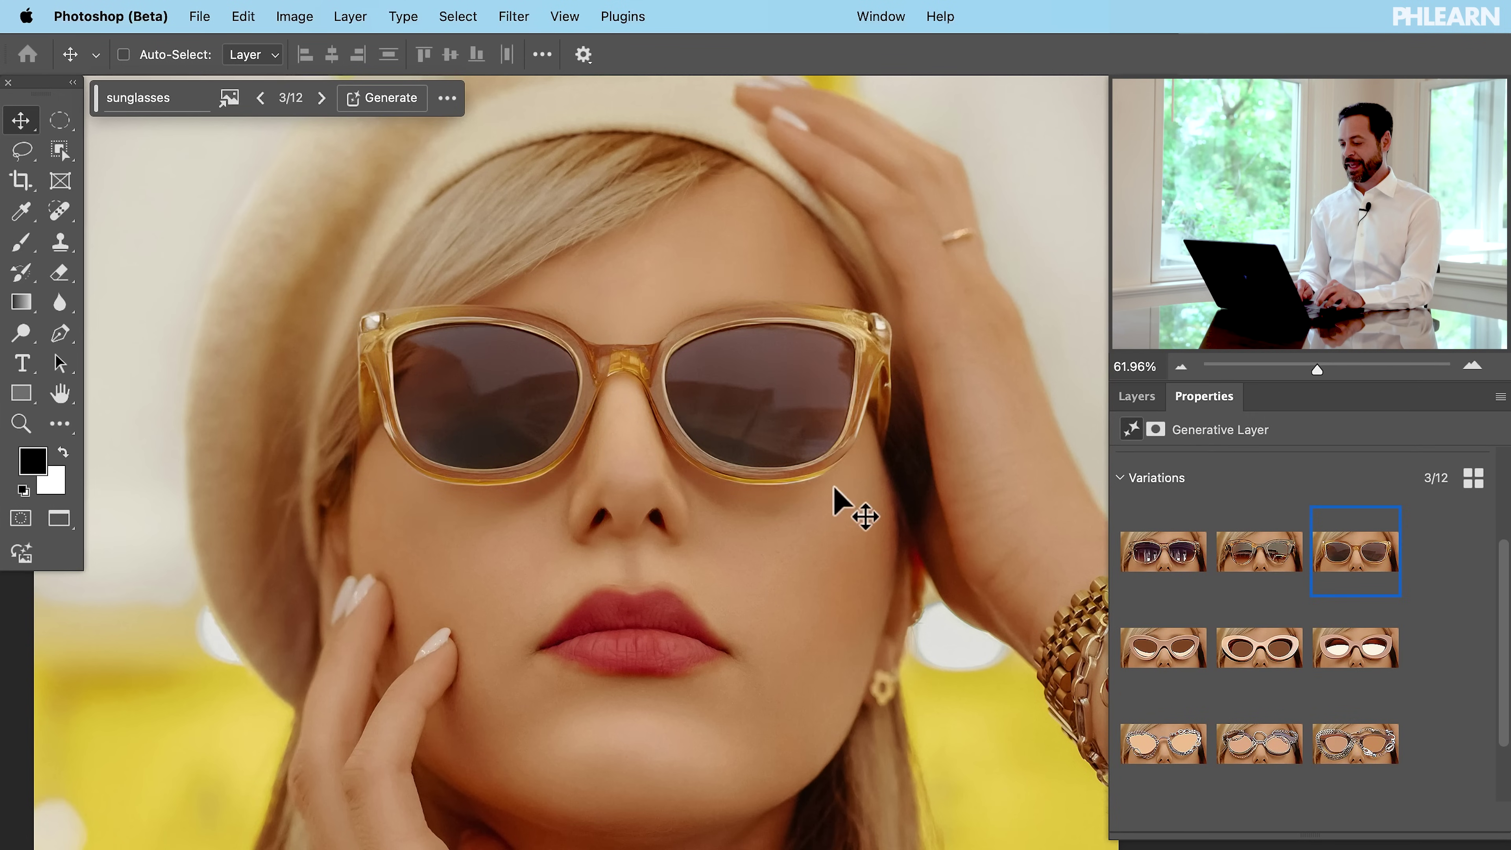
click(1249, 664)
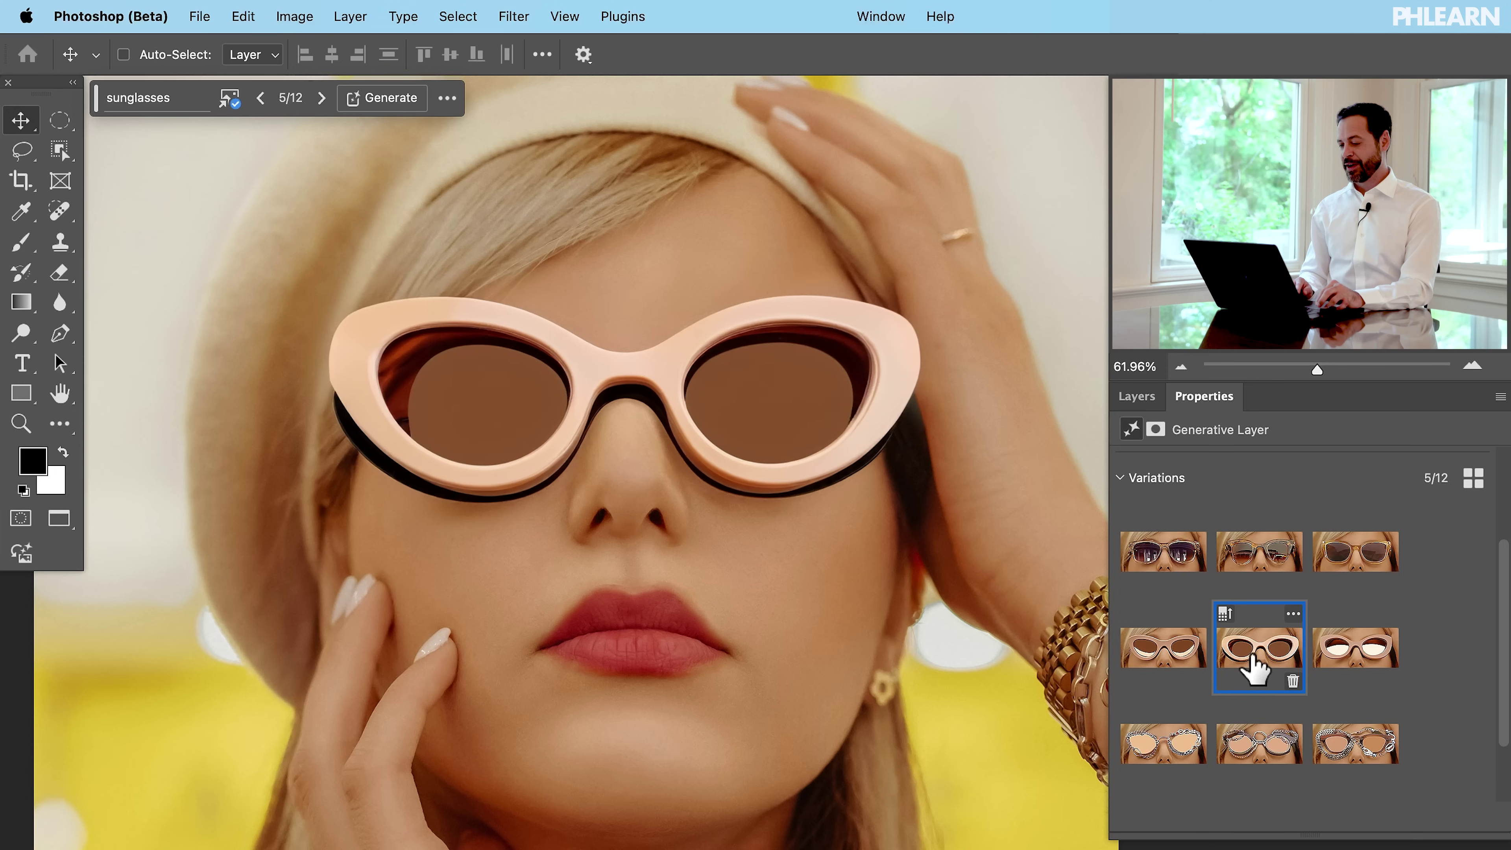
scroll(1252, 665, down, 1)
click(1251, 693)
scroll(1250, 684, down, 1)
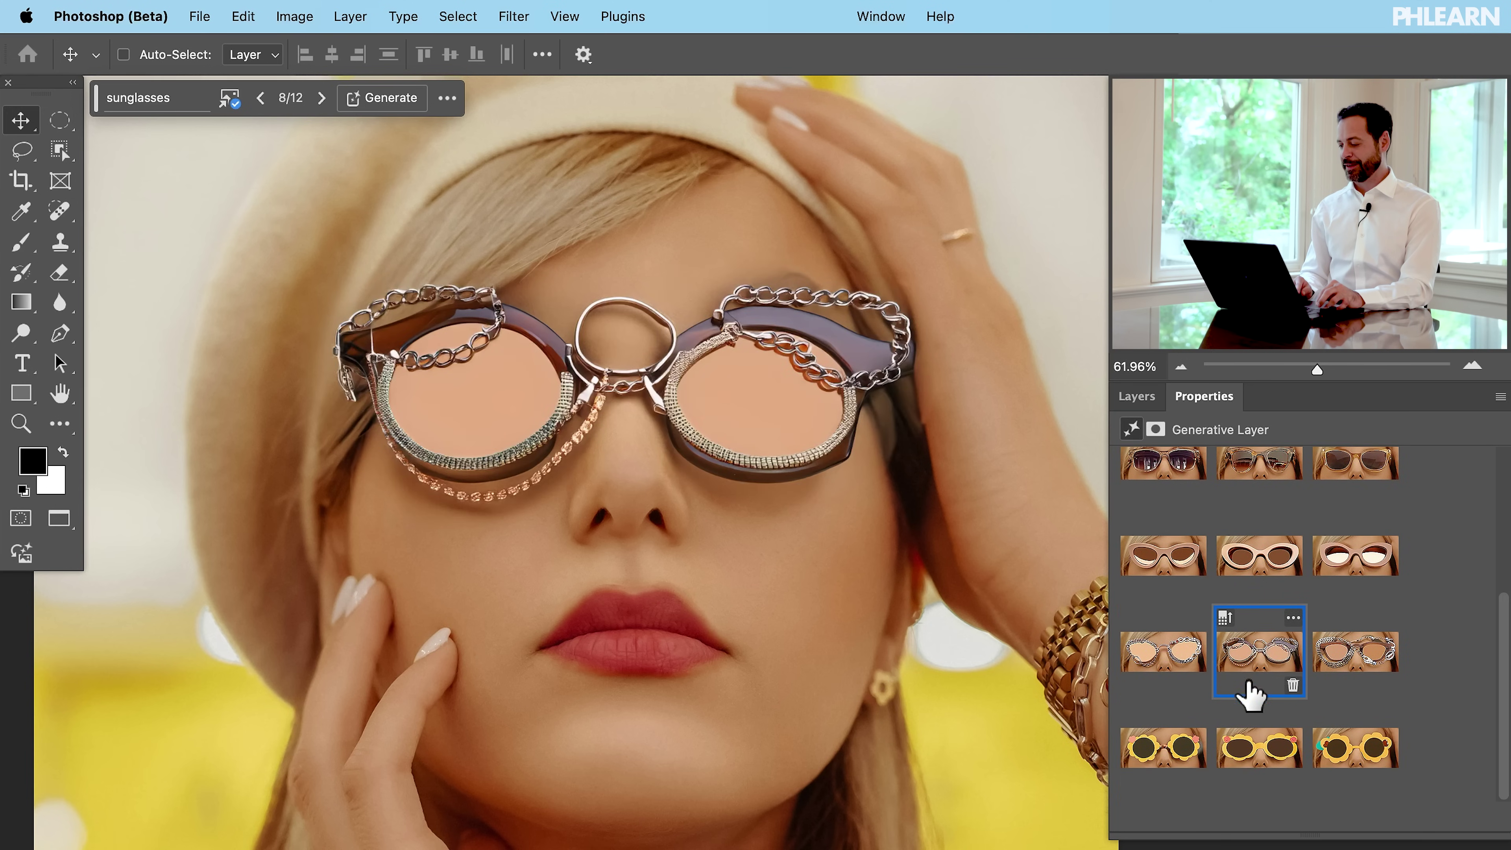
click(1148, 760)
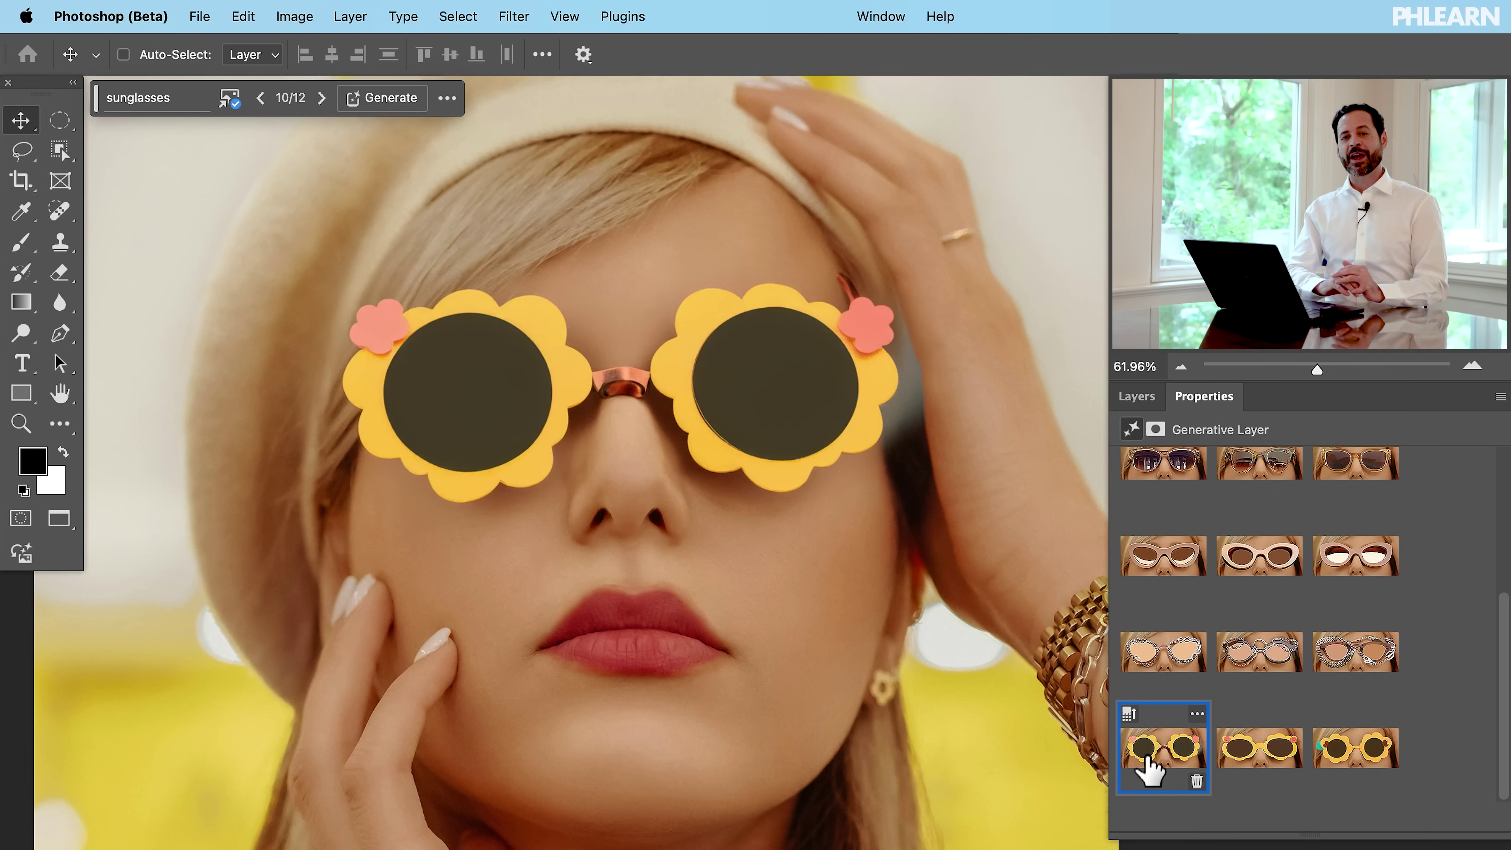